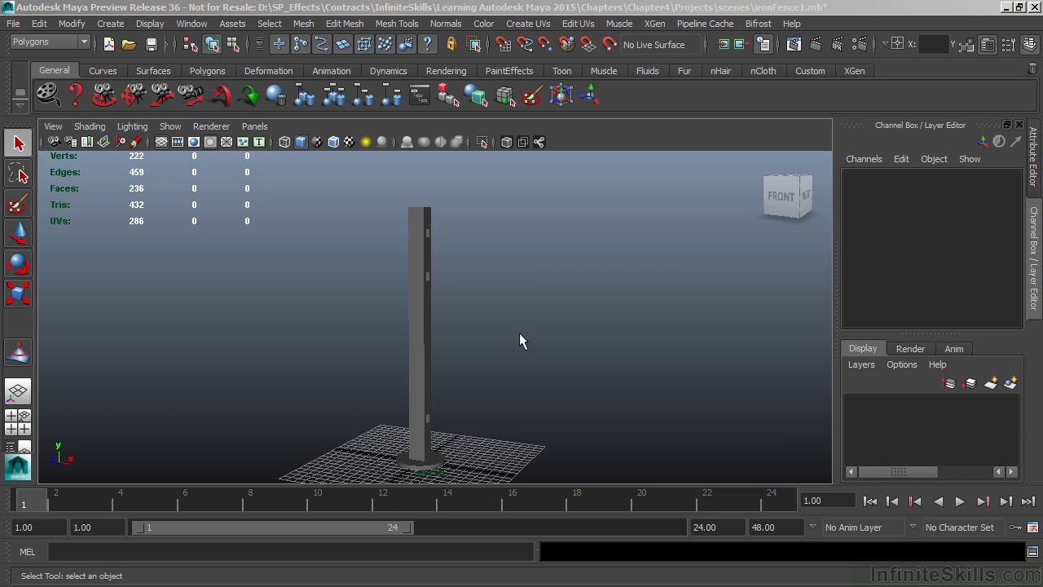
- Create a mirrored copy of the post using Duplicate Special with the X scale set to -1
left_click_drag(519, 294, 536, 334, "alt")
middle_click_drag(536, 333, 377, 296, "alt")
left_click(377, 296)
left_click_drag(377, 296, 356, 251, "alt")
mouse_move(407, 335)
left_mouse_down("alt")
mouse_move(427, 319)
mouse_move(420, 332)
left_mouse_up("alt")
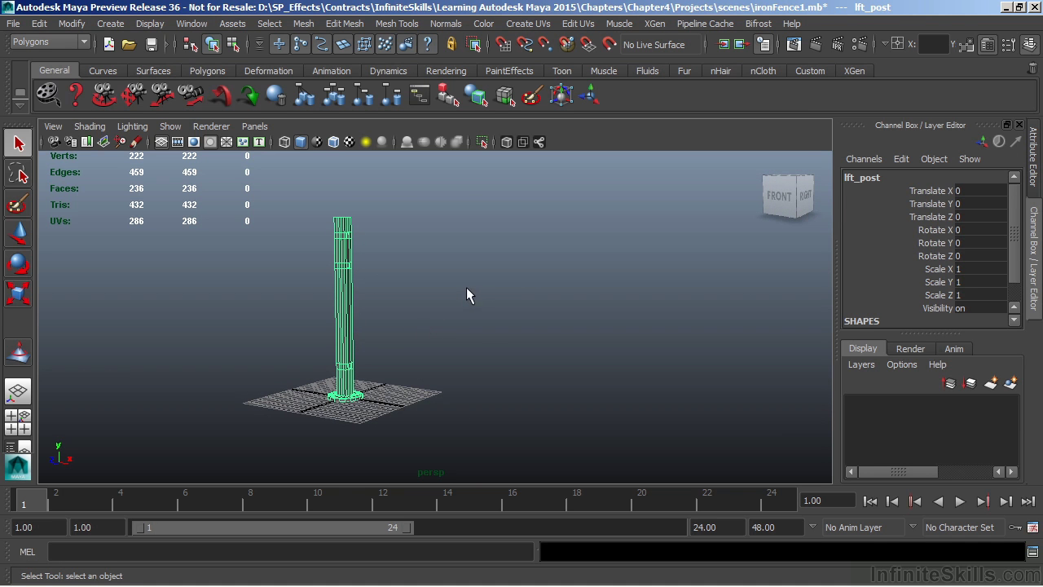
left_click(39, 24)
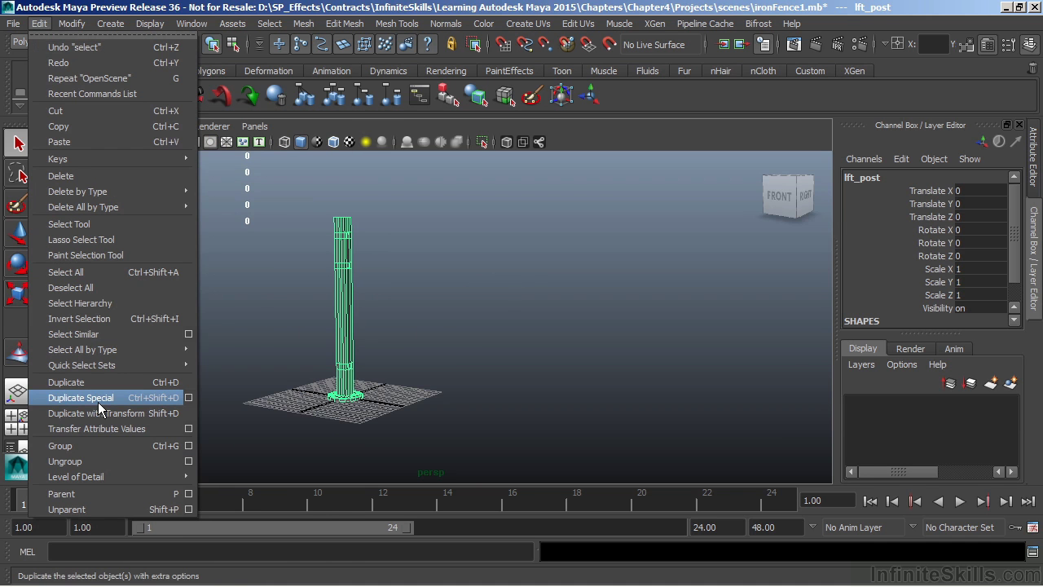
left_click(188, 398)
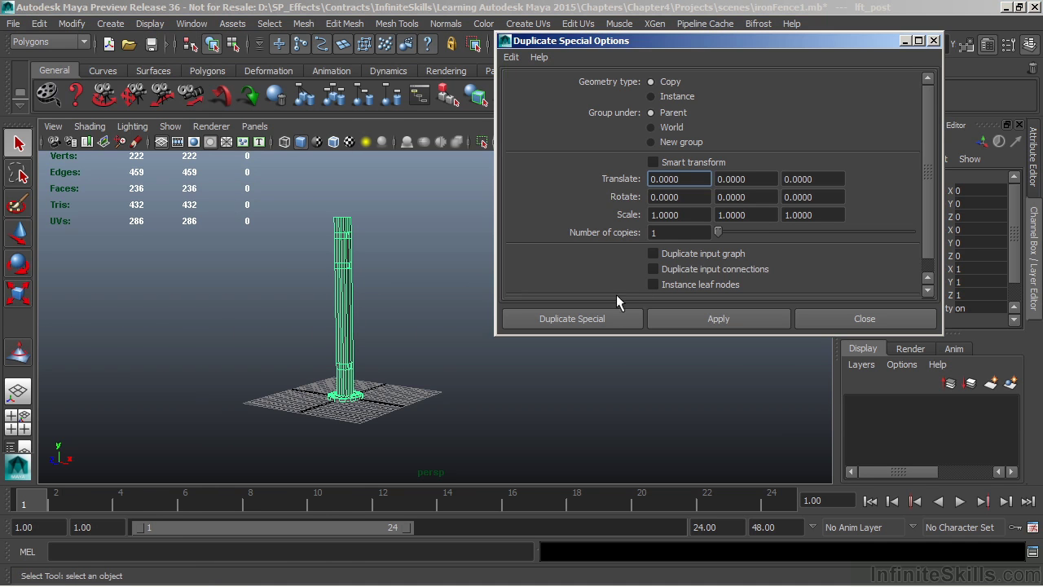
left_click_drag(637, 42, 579, 49)
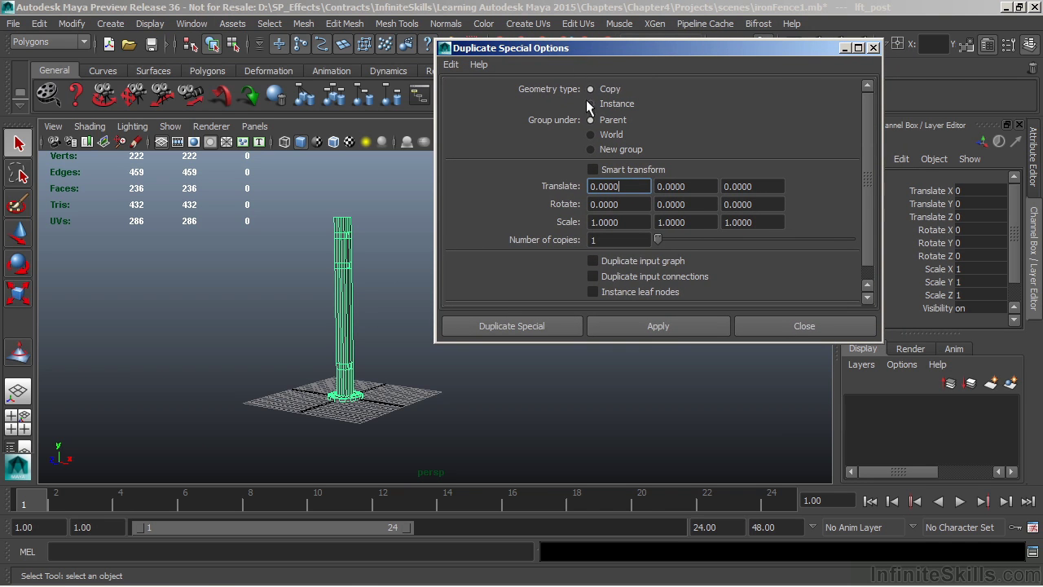
left_click(629, 220)
type("-")
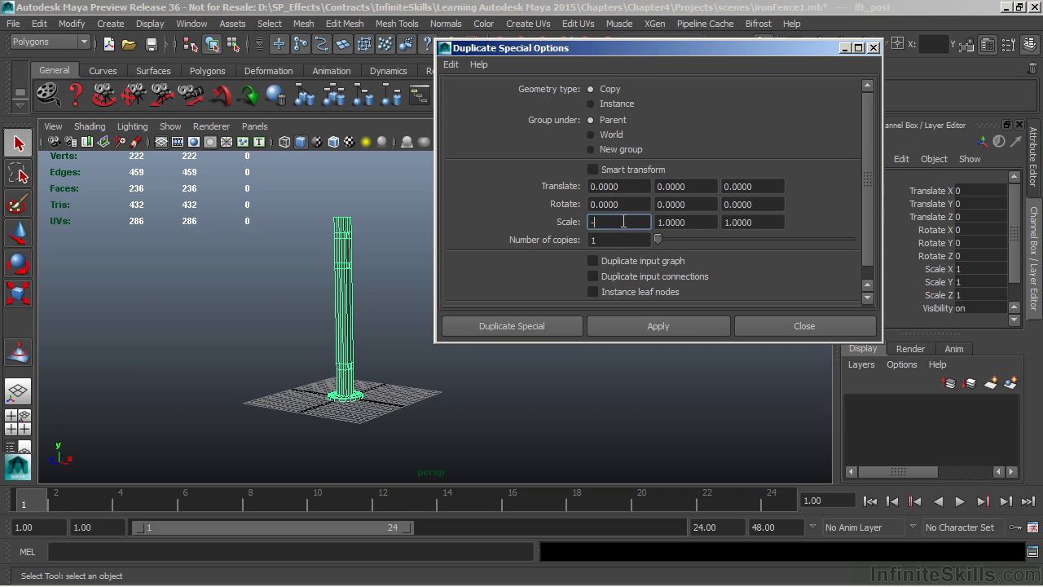
type("1")
left_click(513, 326)
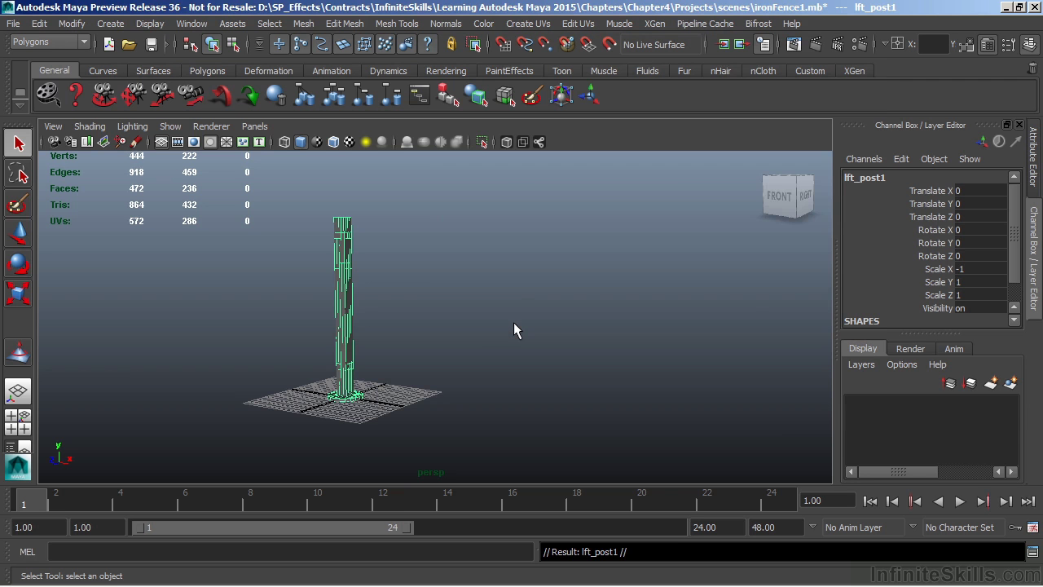
- Move the mirrored post away from the original along X and set its Translate X to 48
key("w")
left_click_drag(420, 417, 670, 459)
double_click(978, 190)
type("48")
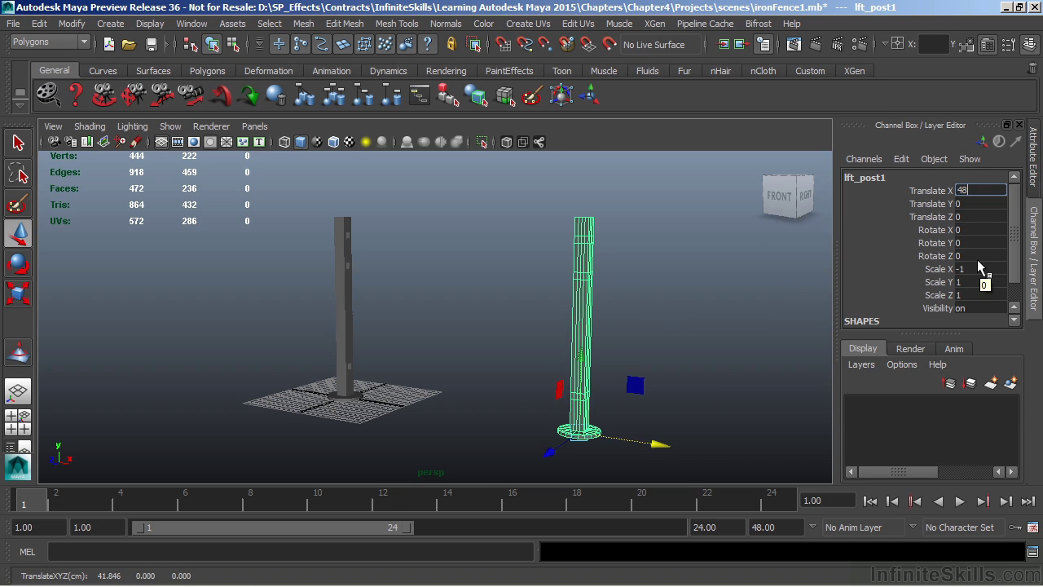
key("Return")
- Deselect the mirrored post and turn on wireframe on shaded to examine the original post's holes and base
left_click_drag(438, 311, 515, 316, "alt")
left_click_drag(524, 350, 409, 351, "alt")
right_click_drag(231, 362, 470, 424, "alt")
middle_click_drag(466, 409, 635, 498, "alt")
left_click_drag(545, 393, 482, 400, "alt")
left_click(406, 314)
left_click(430, 244)
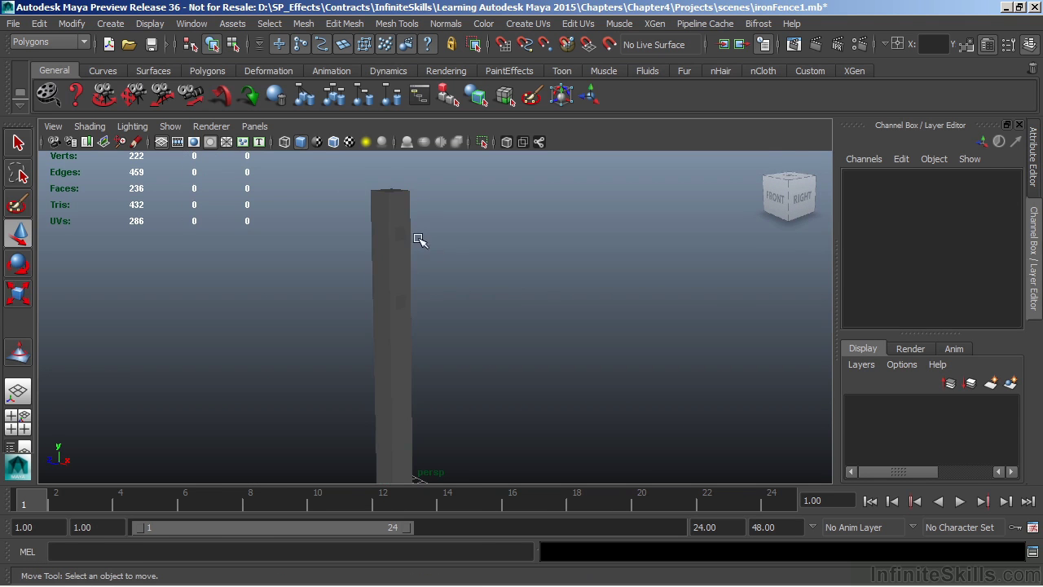
left_click(332, 141)
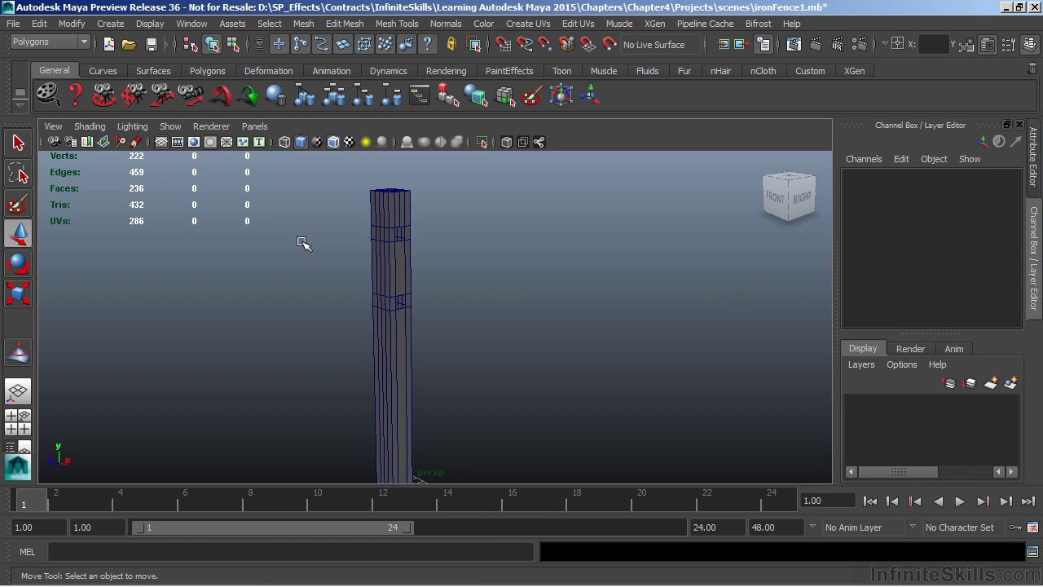
left_click_drag(468, 277, 448, 264, "alt")
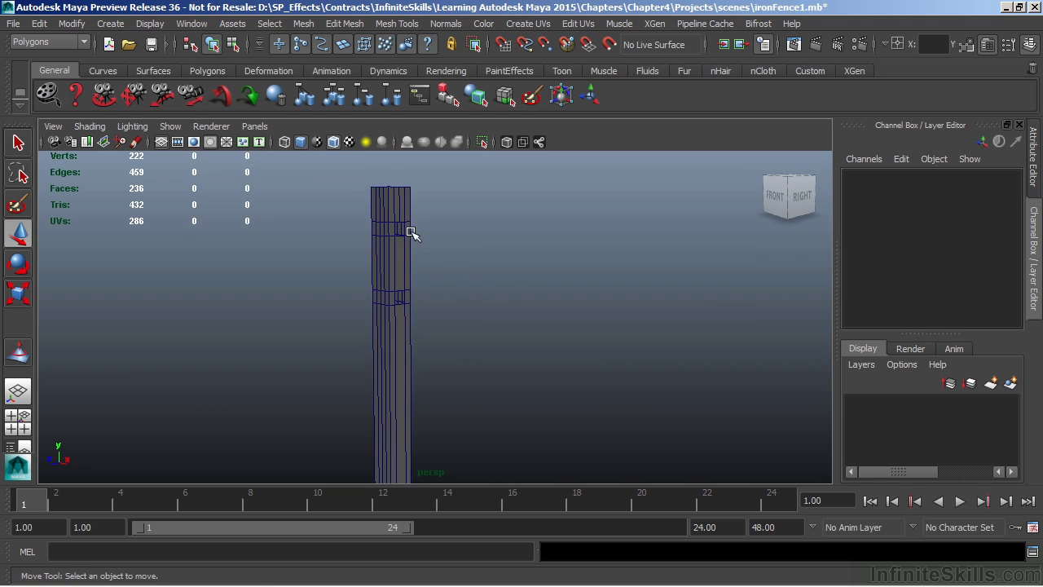
middle_click_drag(411, 340, 390, 284, "alt")
right_click_drag(389, 284, 396, 159, "alt")
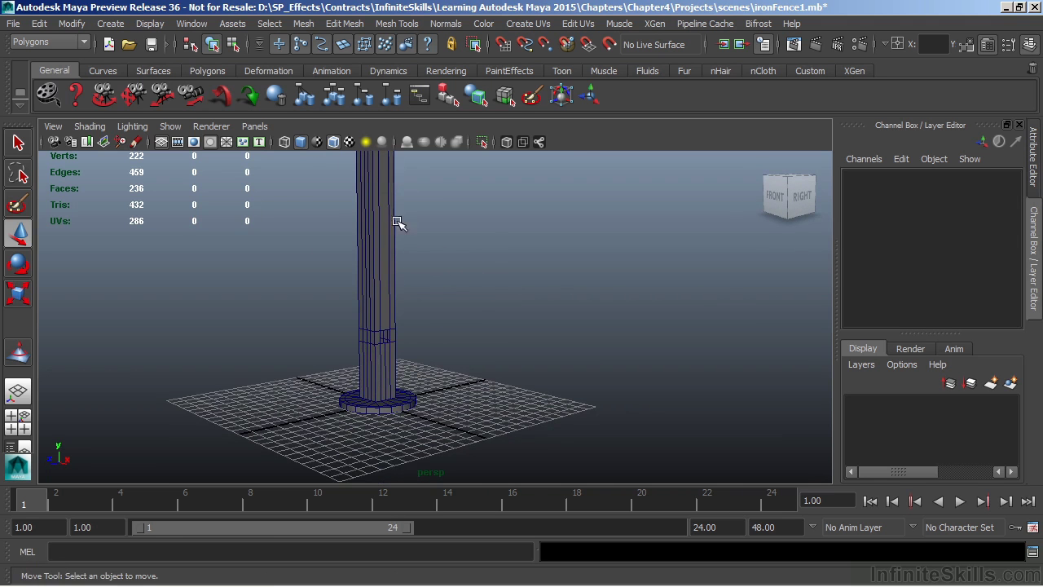
left_click_drag(433, 317, 663, 319, "alt")
- Freeze the transformations of the mirrored post
left_click(677, 270)
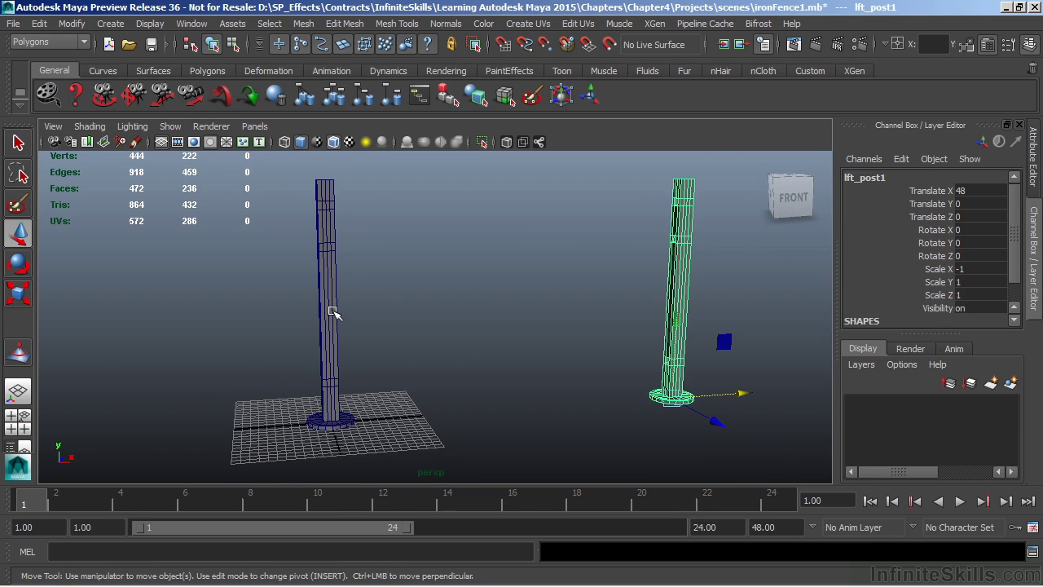
left_click(74, 24)
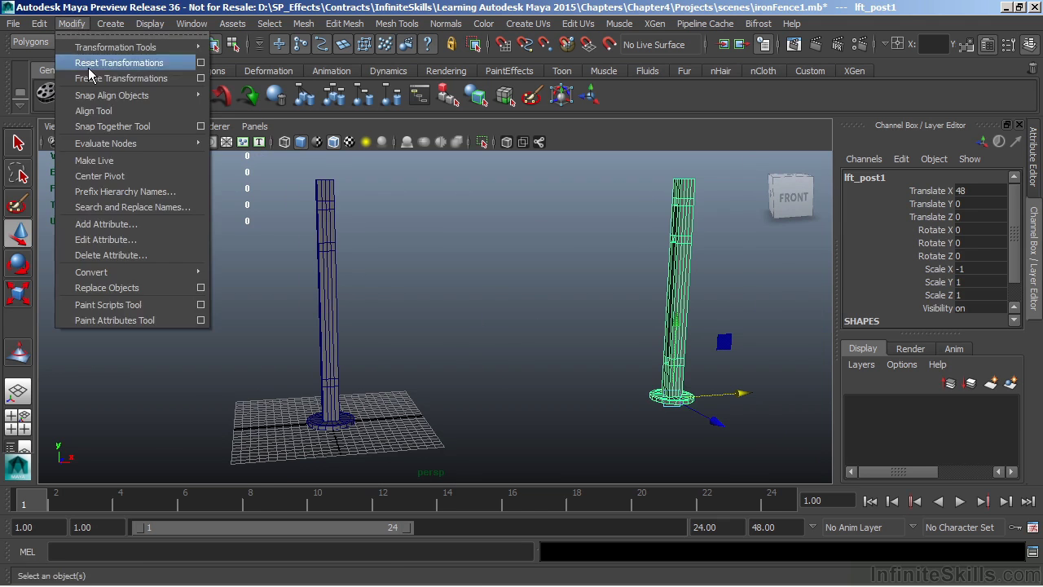
left_click(90, 78)
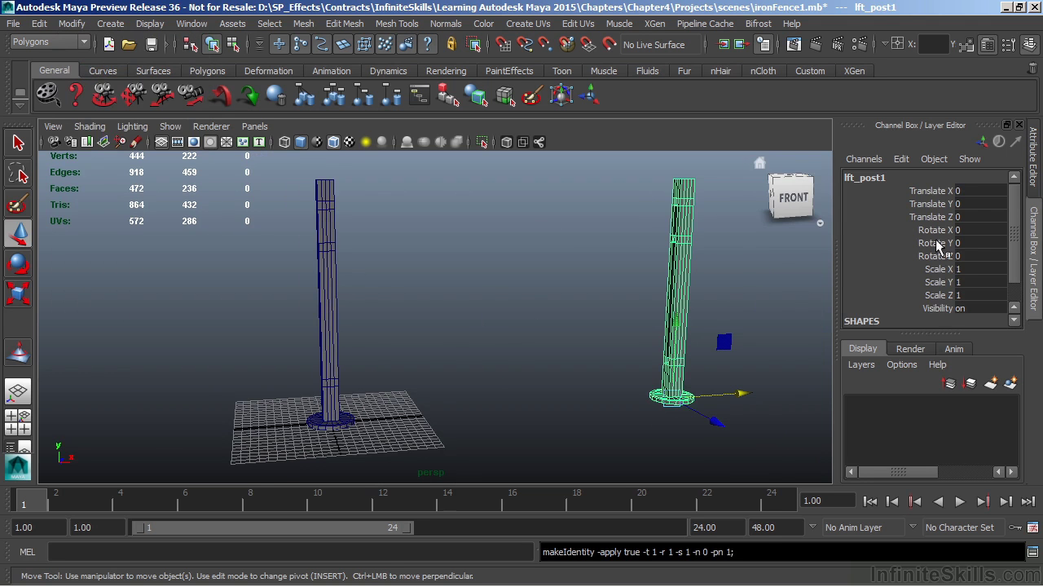
- Combine the original and mirrored posts into a single mesh
left_click_drag(506, 297, 414, 359, "alt")
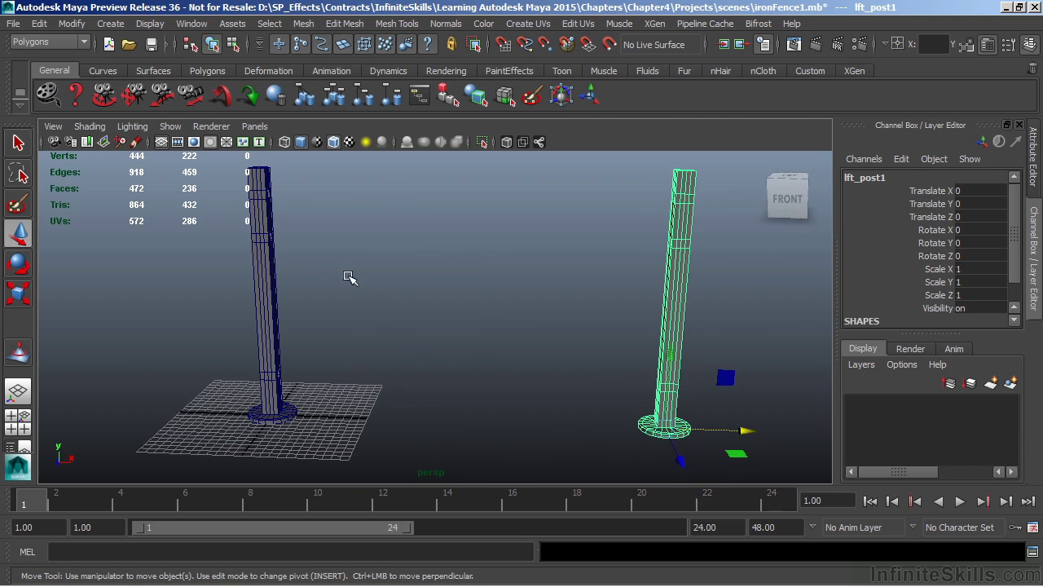
left_click(259, 261)
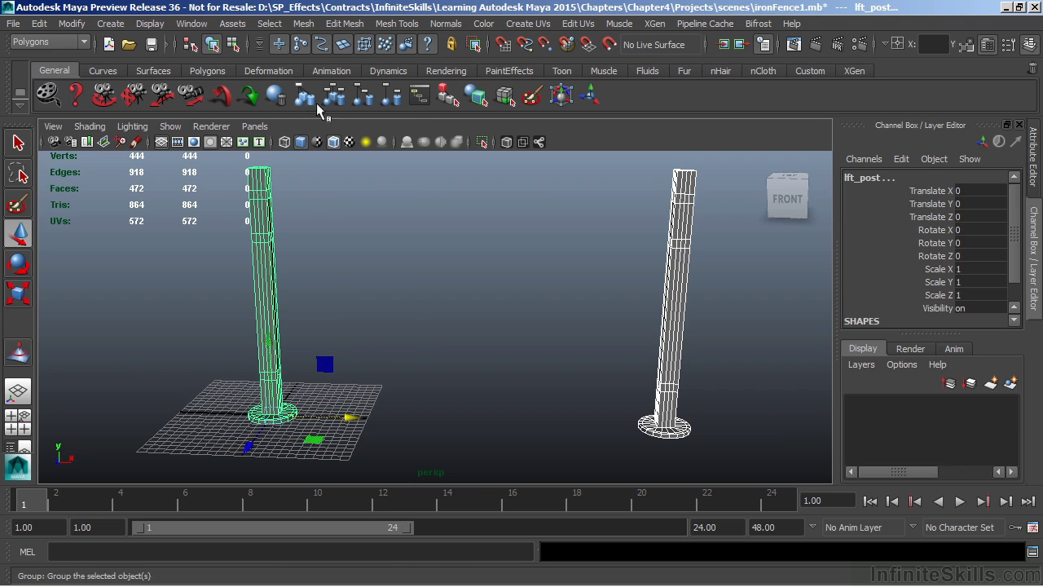
left_click(305, 25)
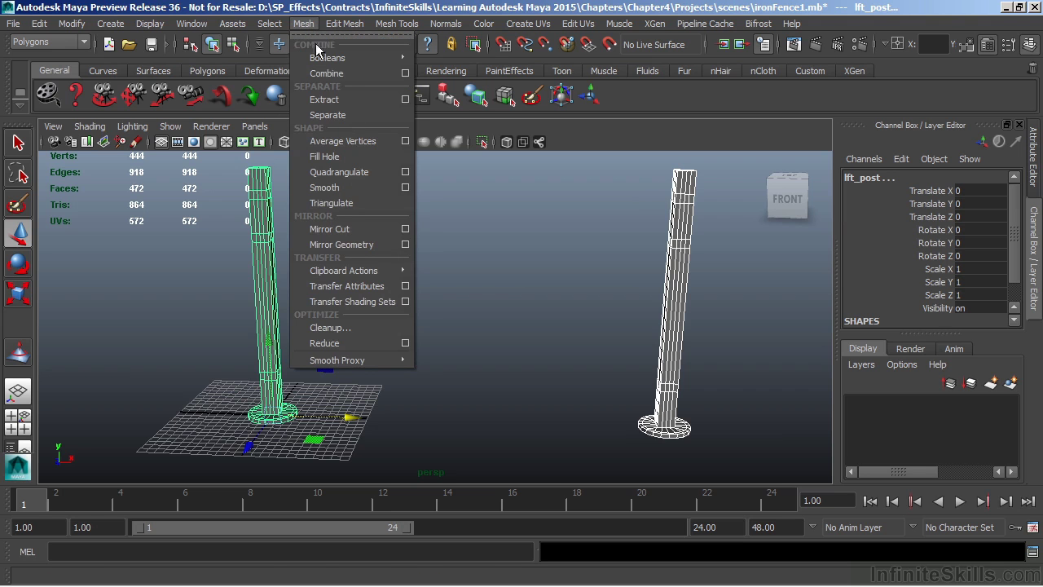
left_click(327, 73)
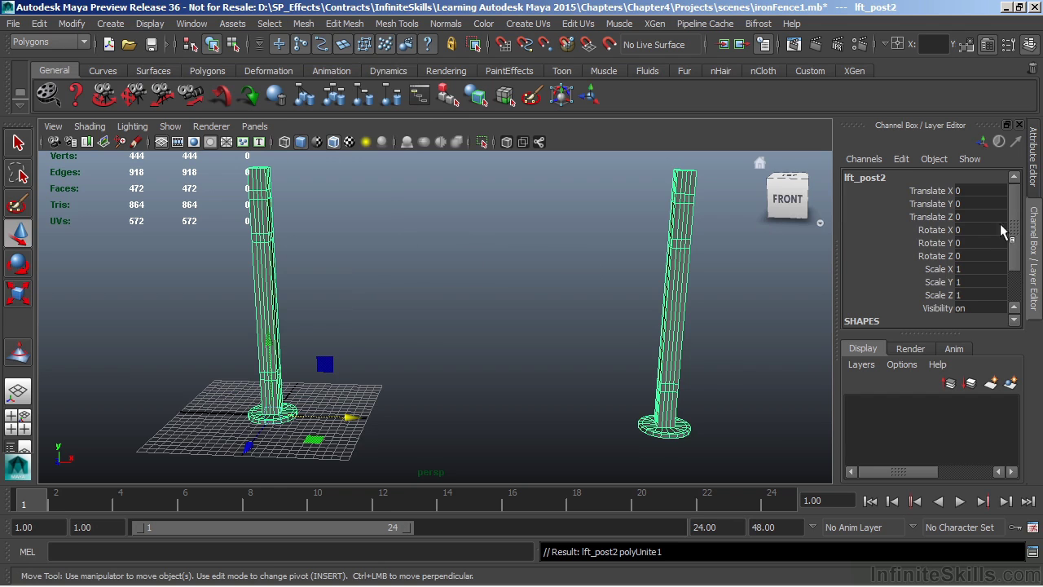
- Delete the construction history of the combined post mesh
left_click_drag(1017, 229, 1020, 269)
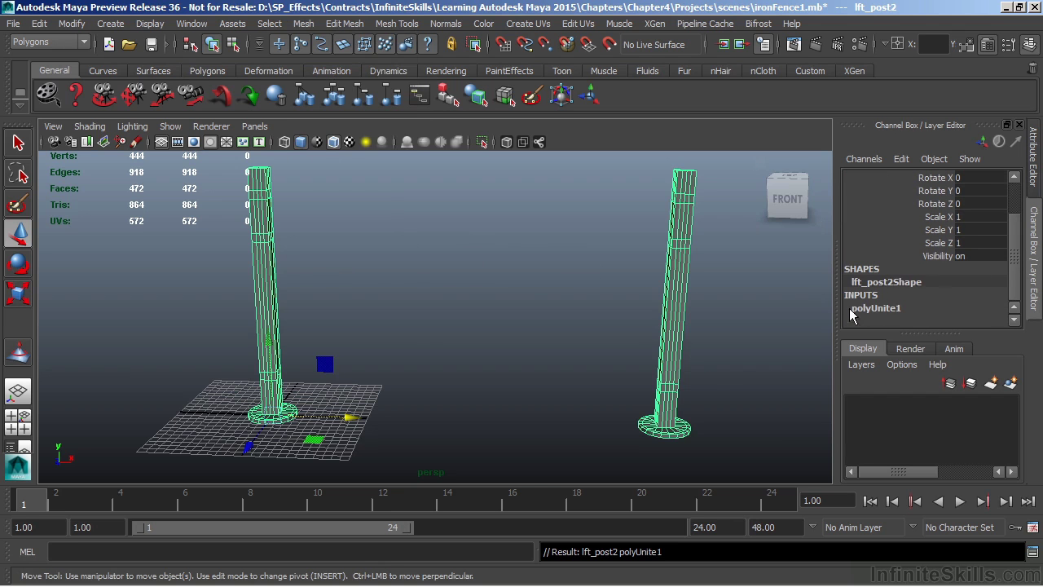
left_click(39, 24)
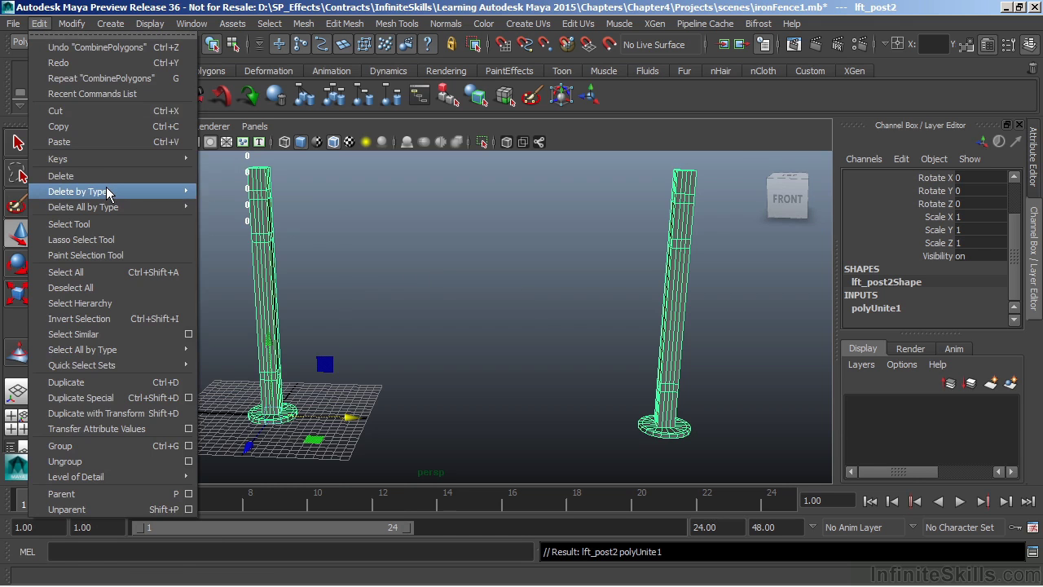
mouse_move(110, 192)
left_click(229, 200)
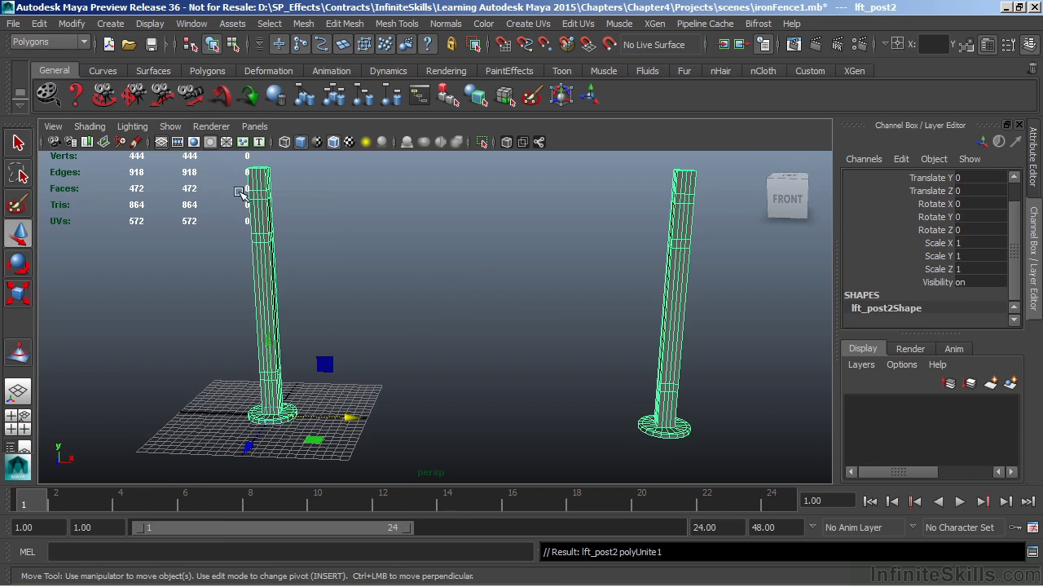
- Examine the combined mesh's node in the Hypergraph Hierarchy, framing it, and close the window
left_click_drag(271, 233, 433, 317, "alt")
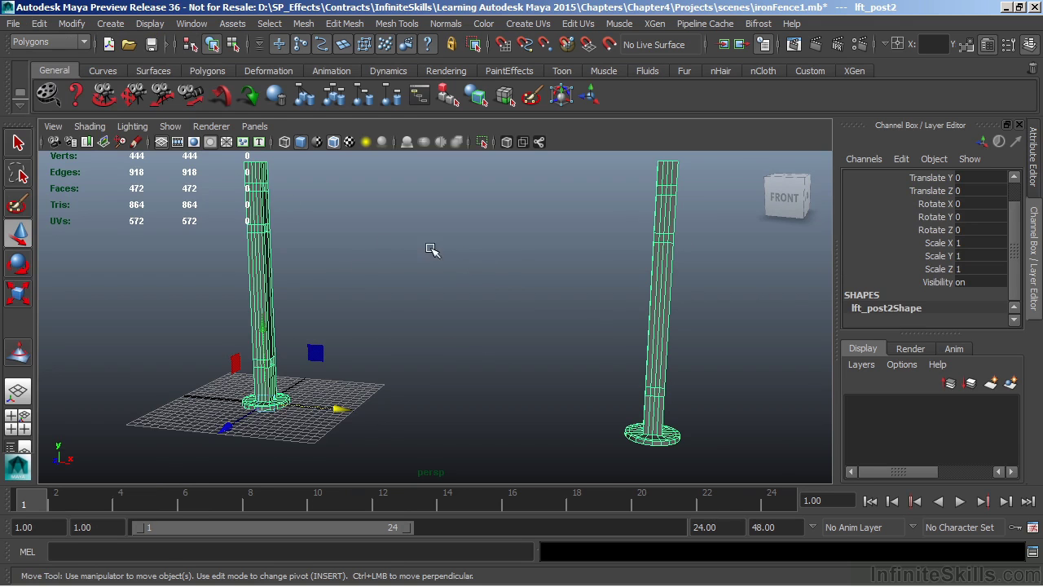
left_click_drag(442, 317, 477, 323, "alt")
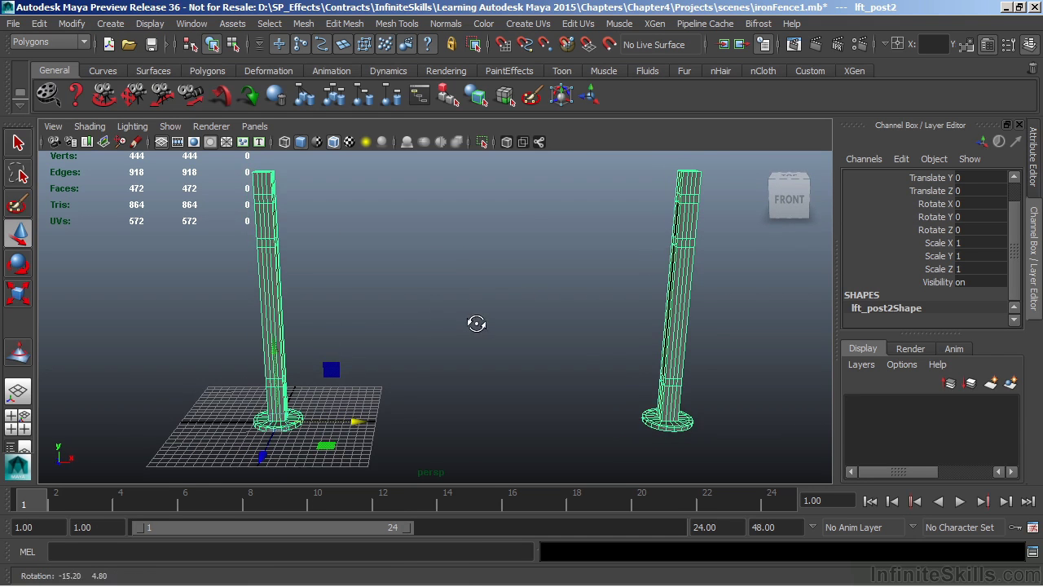
left_click(192, 23)
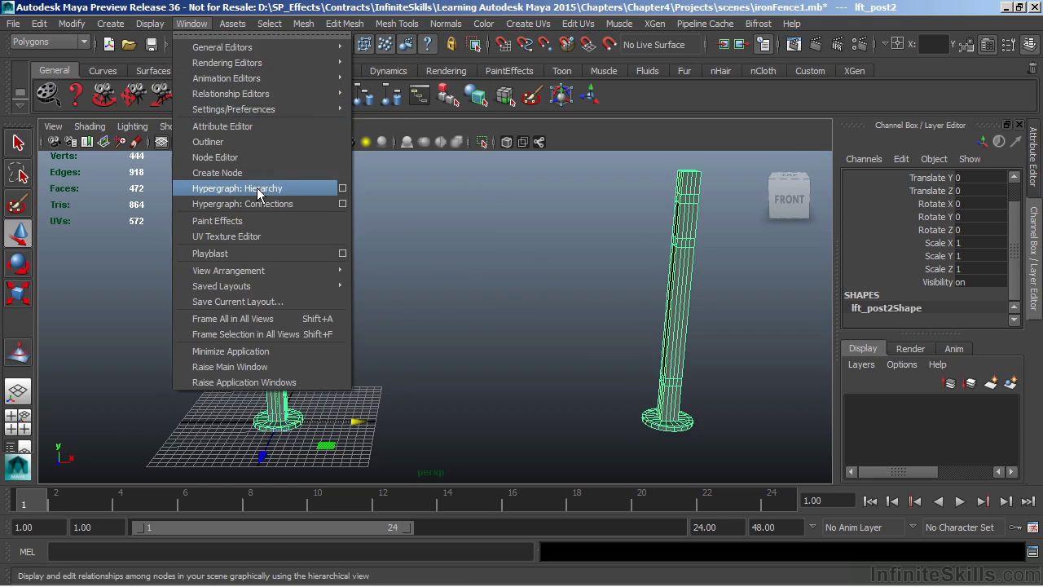
left_click(334, 186)
middle_click_drag(436, 270, 494, 233, "alt")
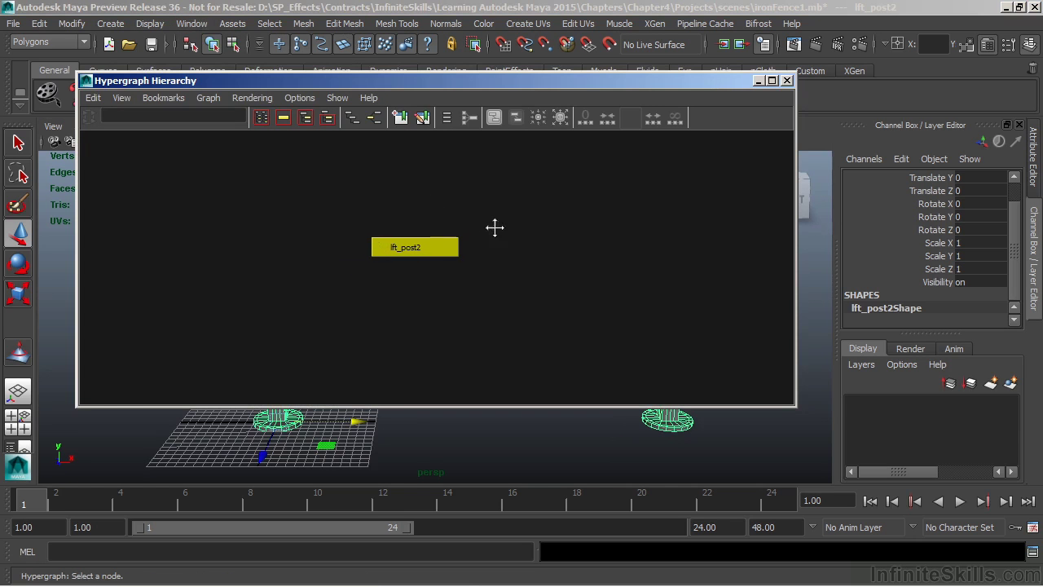
key("f")
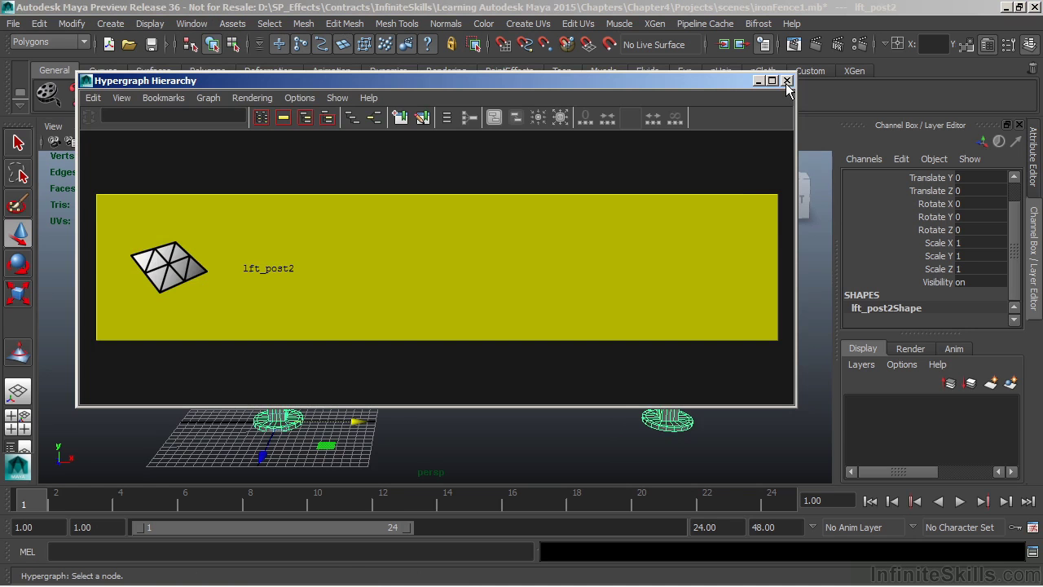
left_click(787, 82)
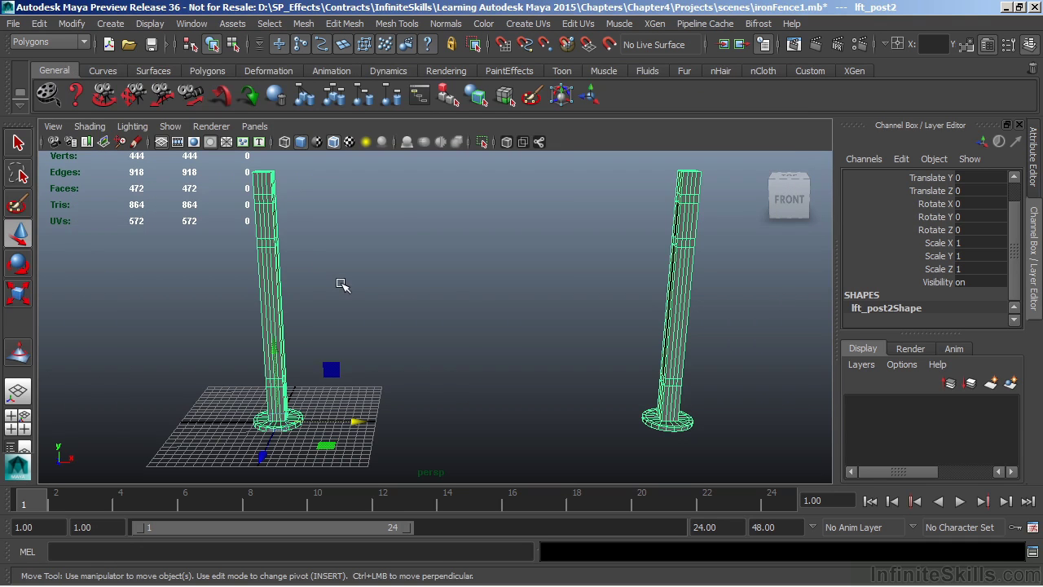
- Switch the combined mesh to edge selection and select the border edges of the uppermost inner hole on both posts
left_click_drag(479, 347, 293, 268, "alt")
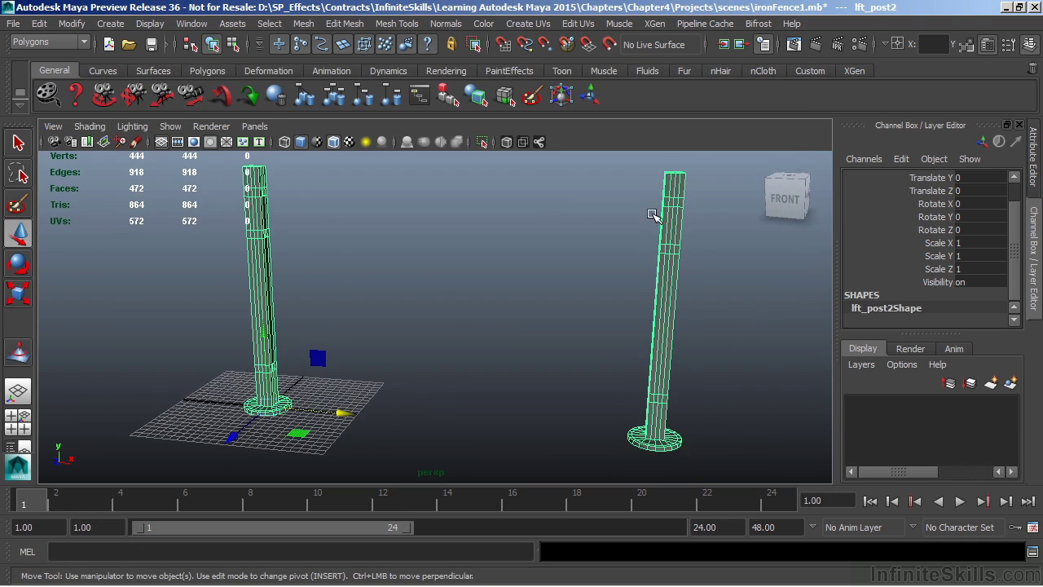
left_click_drag(431, 274, 409, 288, "alt")
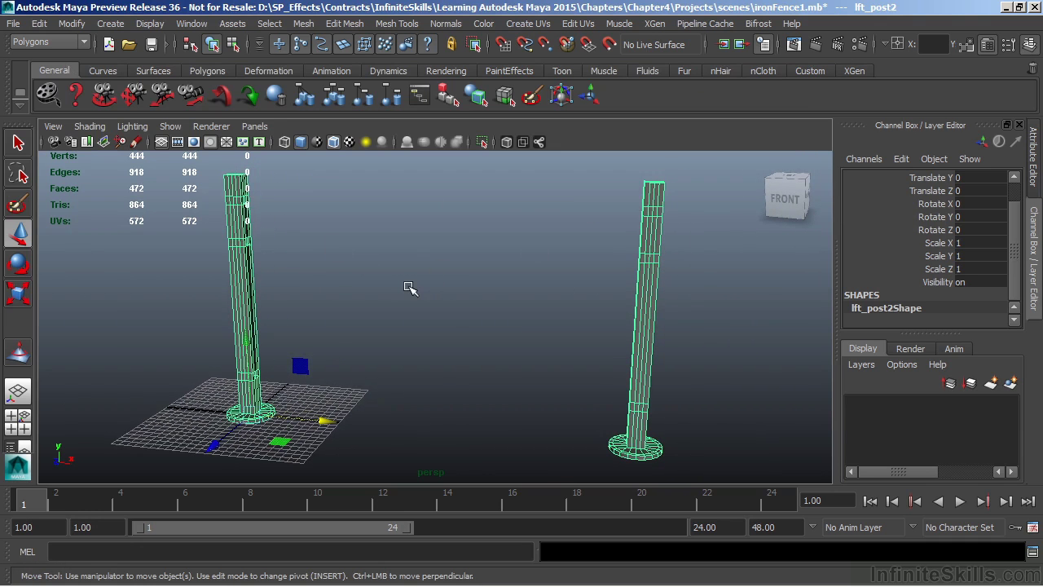
left_click_drag(282, 226, 414, 366, "alt")
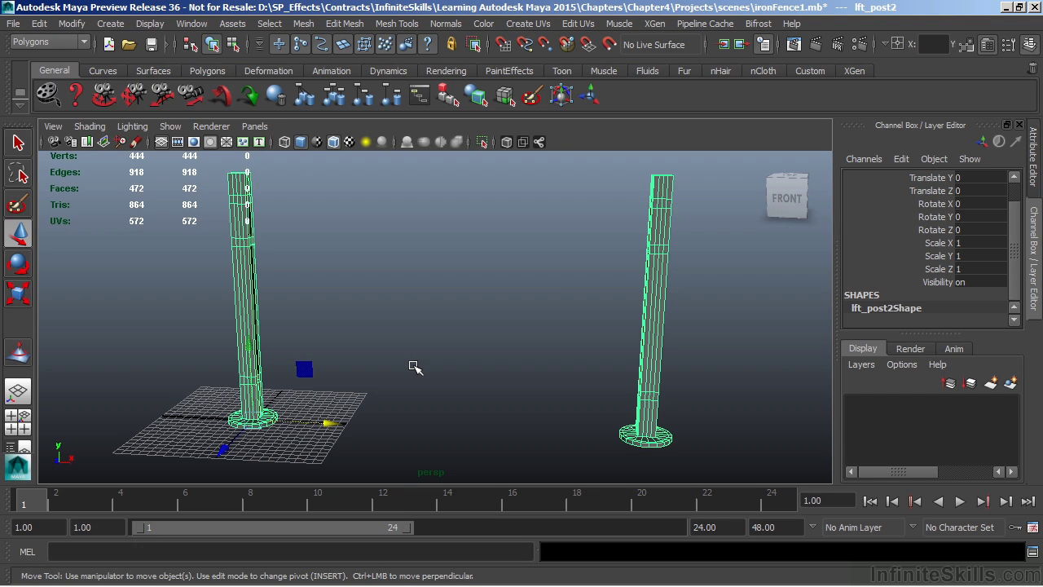
left_click_drag(424, 361, 287, 204, "alt")
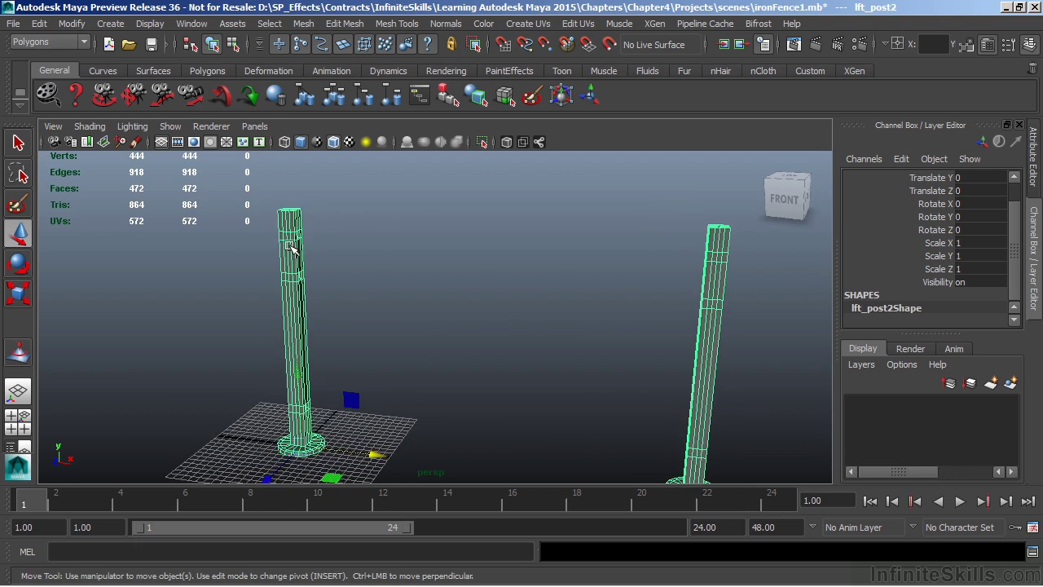
right_click(287, 205)
right_click_drag(287, 204, 295, 175)
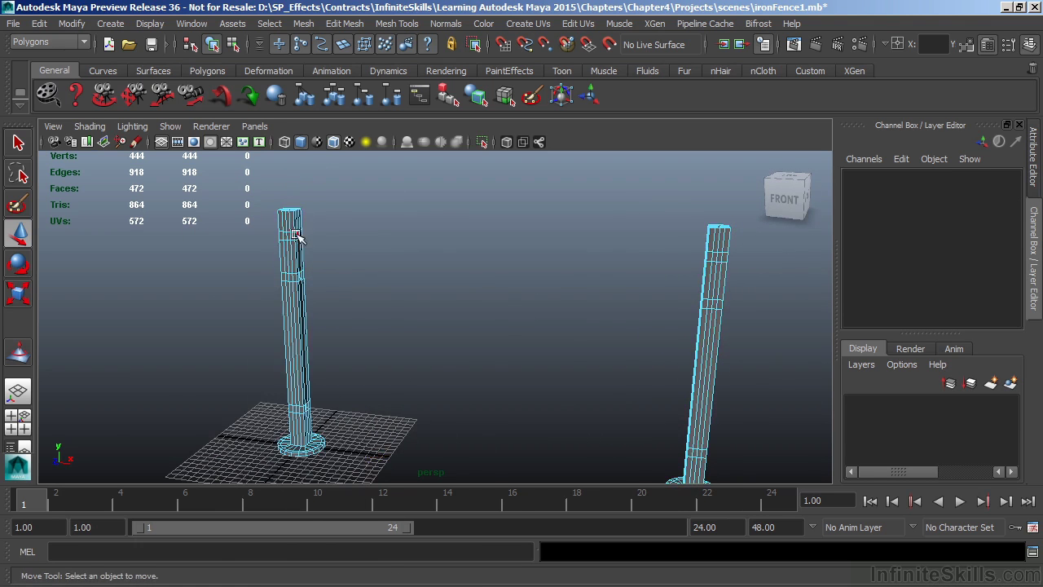
right_click_drag(298, 233, 412, 340, "alt")
left_click_drag(412, 340, 344, 324, "alt")
double_click(349, 275)
left_click_drag(513, 333, 481, 318, "alt")
right_click_drag(482, 318, 617, 289, "alt")
middle_click_drag(617, 289, 503, 359, "alt")
left_click_drag(458, 344, 569, 323, "alt")
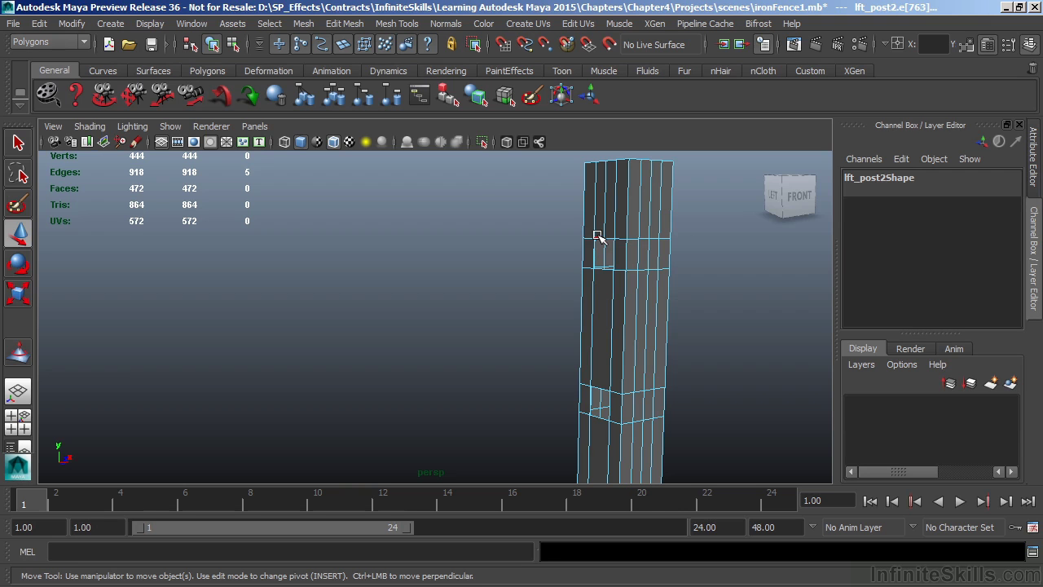
- Reset the Bridge options and bridge the selected borders of the uppermost holes using a linear path with 5 divisions
right_click_drag(520, 299, 442, 368, "alt")
left_click_drag(442, 368, 469, 325, "alt")
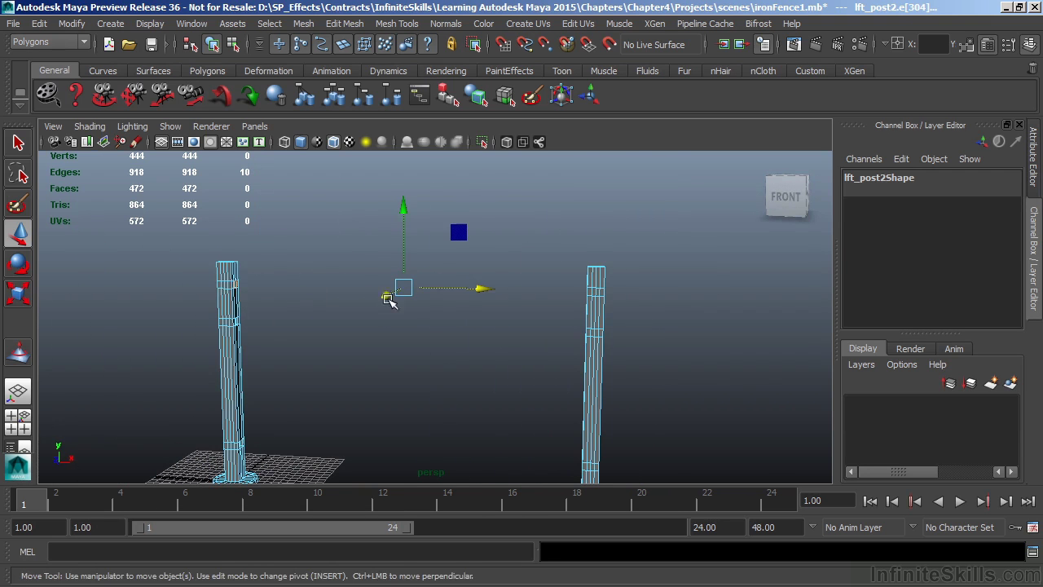
left_click_drag(542, 331, 482, 324, "alt")
left_click(344, 24)
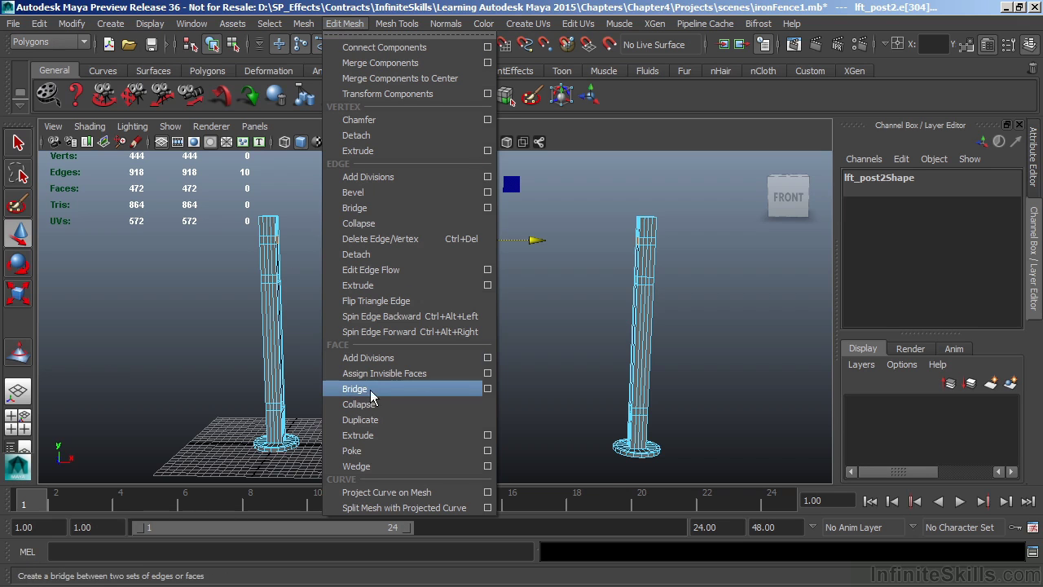
left_click(488, 388)
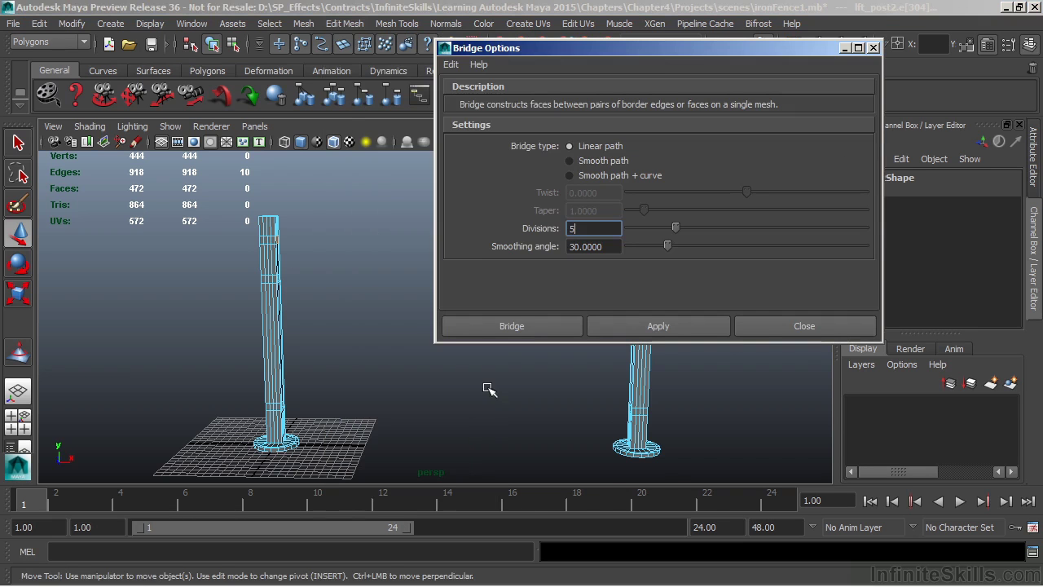
left_click(451, 64)
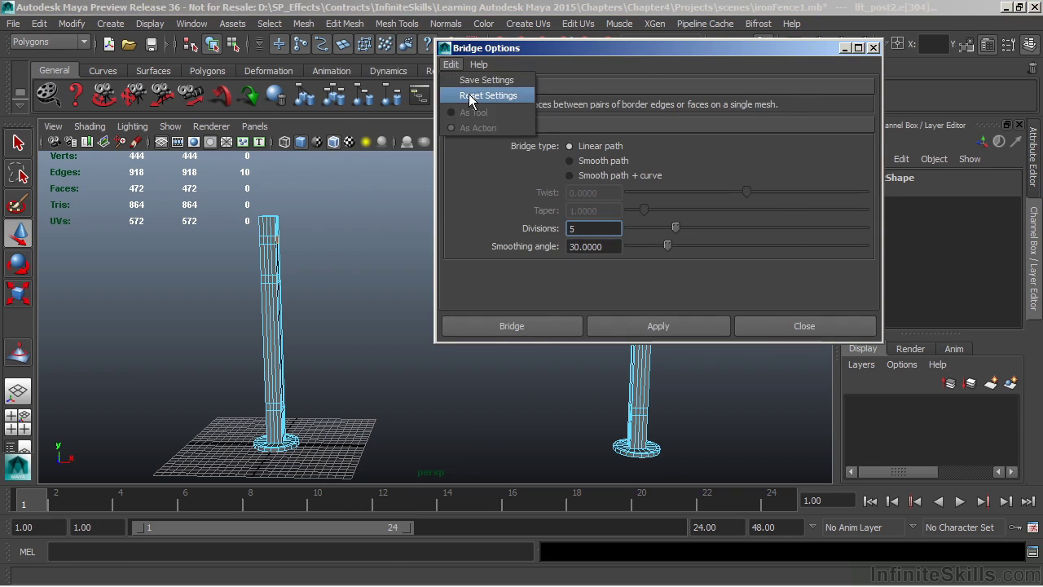
left_click(468, 94)
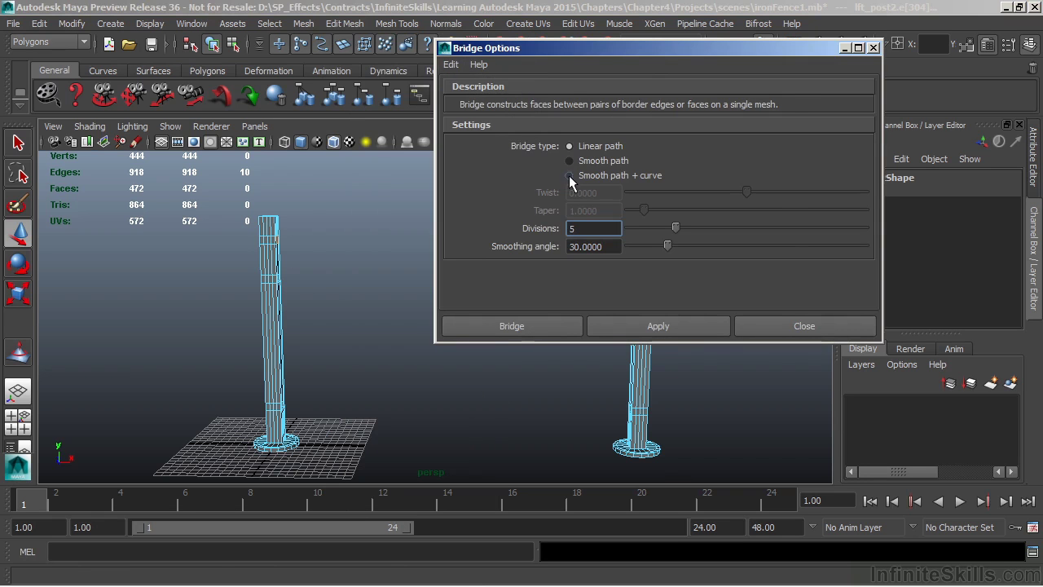
left_click(498, 328)
mouse_move(497, 334)
left_mouse_down("alt")
mouse_move(410, 344)
mouse_move(465, 340)
mouse_move(477, 326)
mouse_move(517, 342)
mouse_move(504, 351)
left_mouse_up("alt")
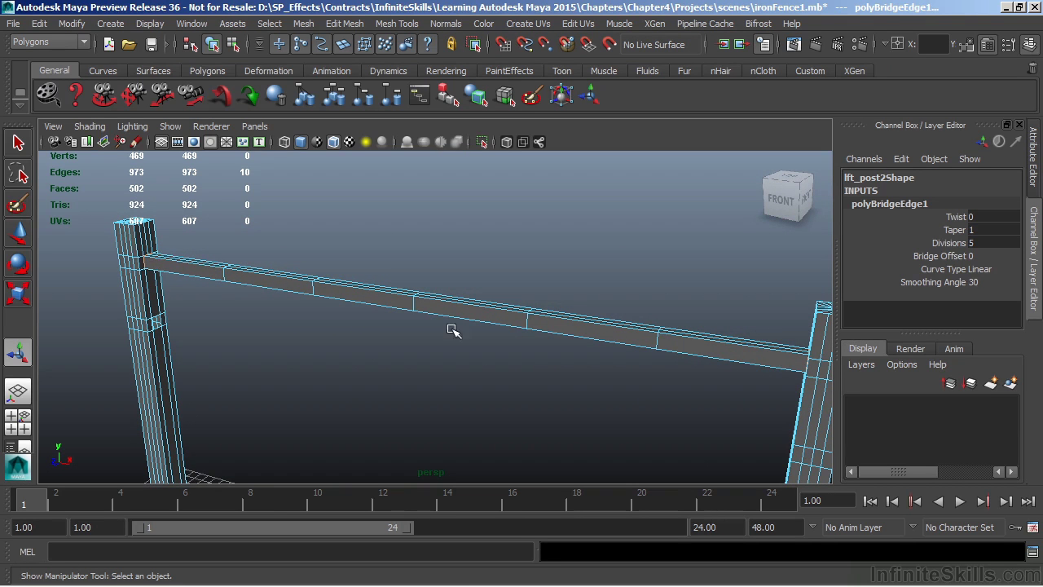
- Select the border edges of the second hole from the top on the inner side of both posts
left_click_drag(662, 366, 636, 326, "alt")
right_click_drag(635, 326, 502, 324, "alt")
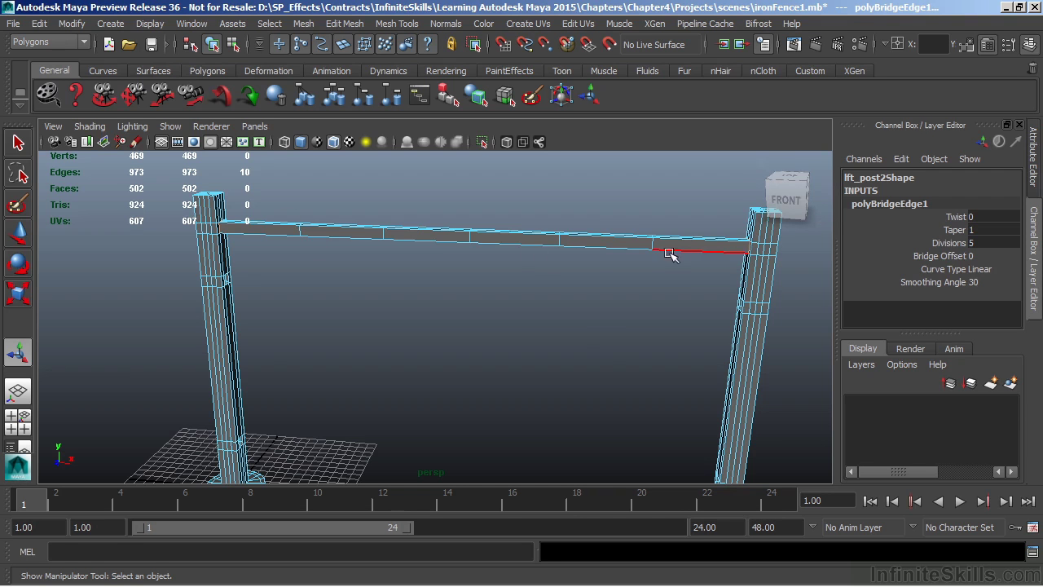
right_click_drag(606, 337, 540, 347, "alt")
left_click_drag(541, 347, 420, 326, "alt")
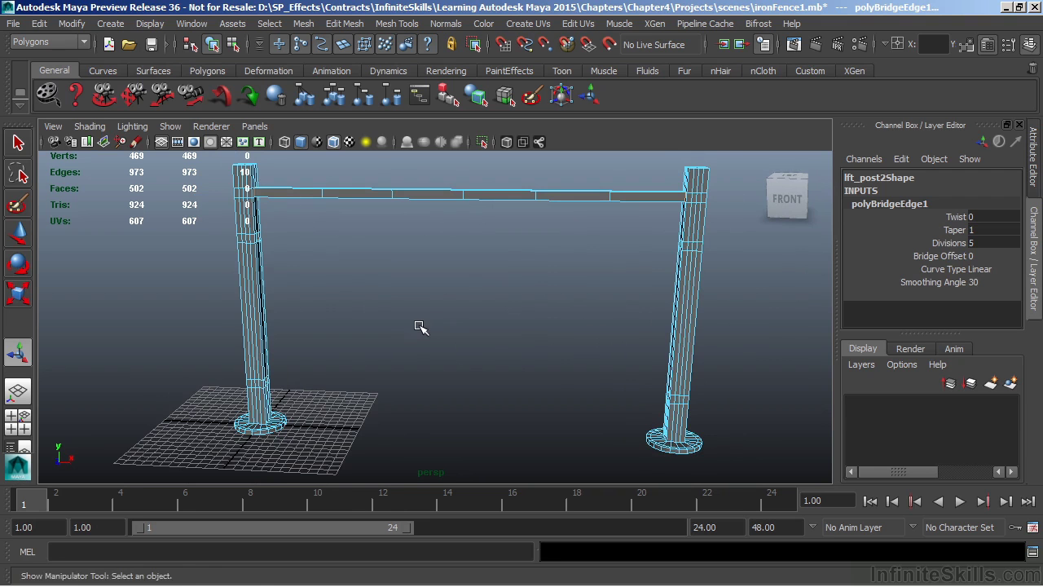
left_click_drag(284, 263, 496, 380, "alt")
right_click_drag(161, 214, 163, 163)
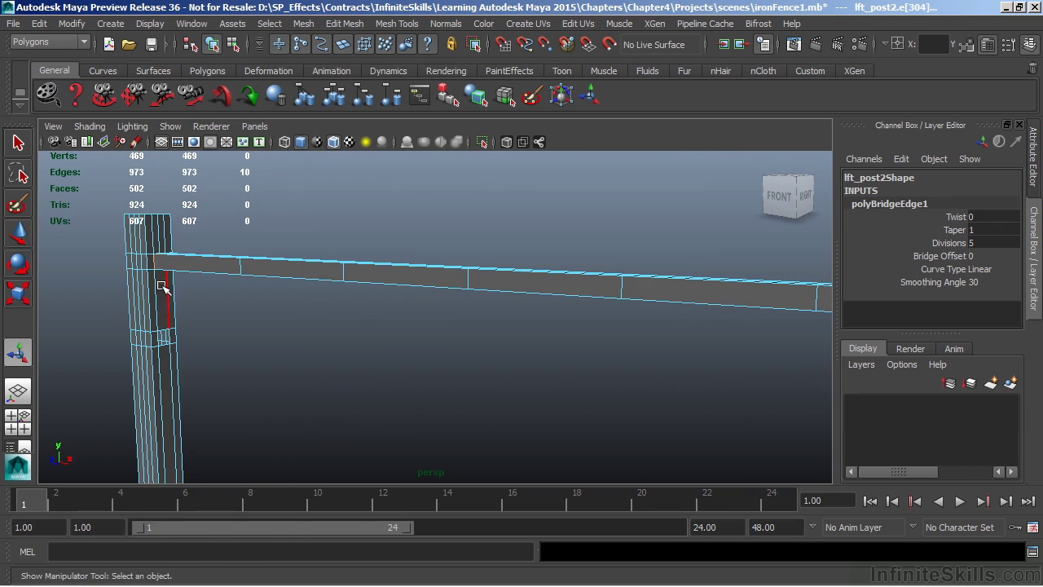
left_click(159, 330)
left_click_drag(488, 356, 652, 275, "alt")
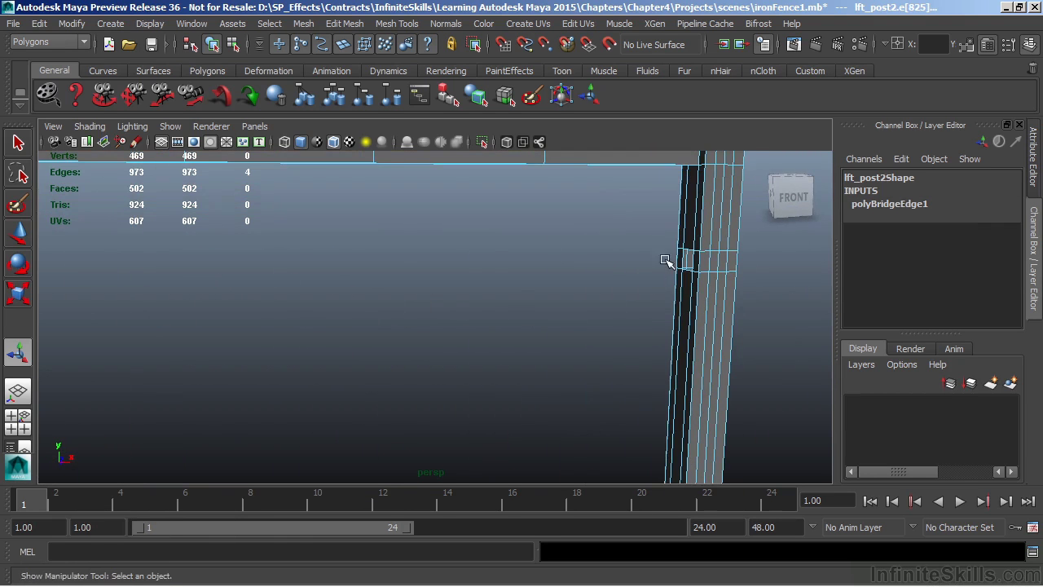
right_click_drag(640, 285, 456, 326, "alt")
middle_click_drag(456, 326, 494, 333, "alt")
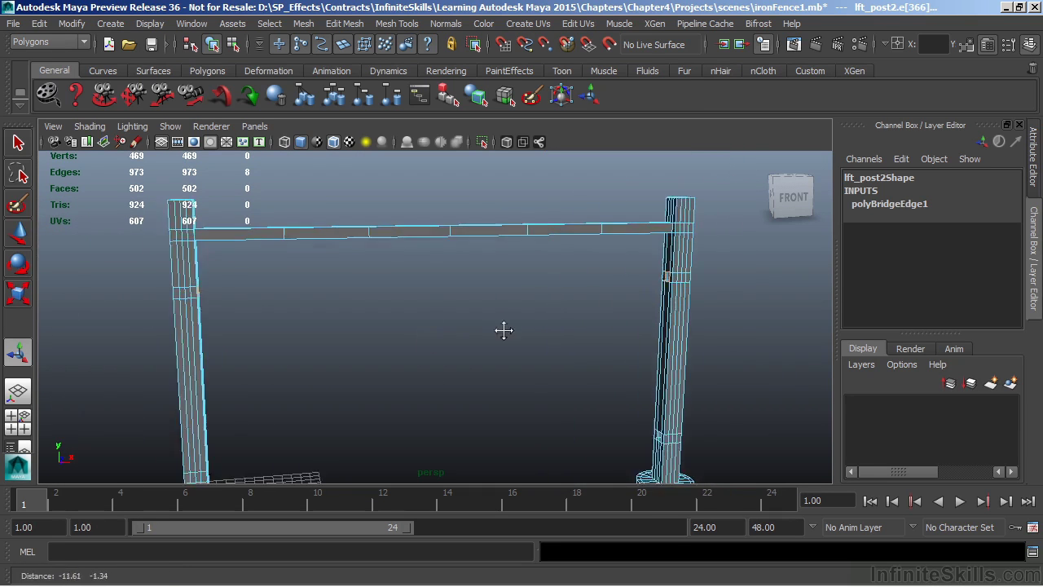
- Bridge the selected borders of the second holes using a linear path with 5 divisions
left_click(343, 24)
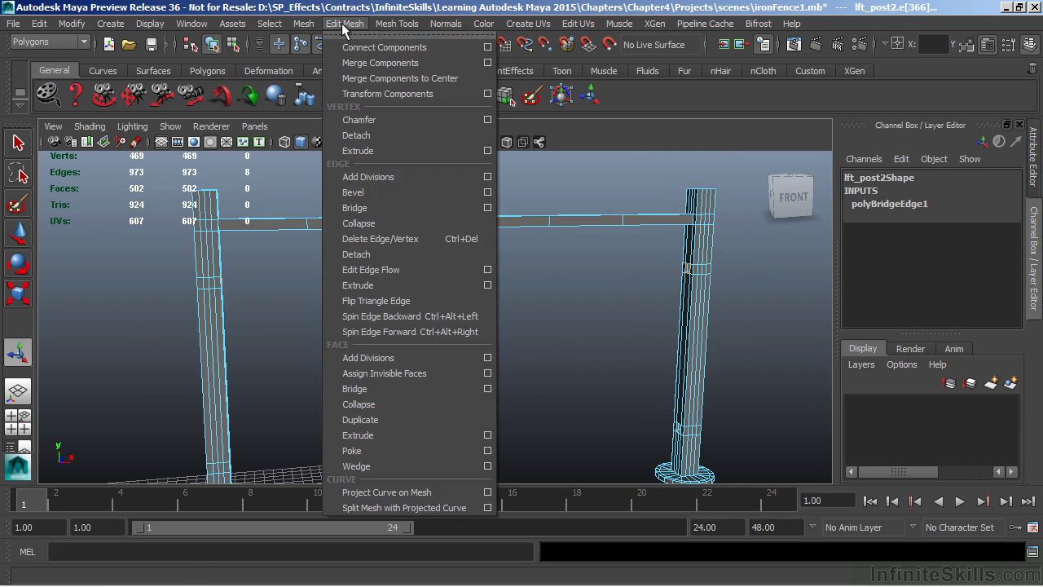
left_click(487, 389)
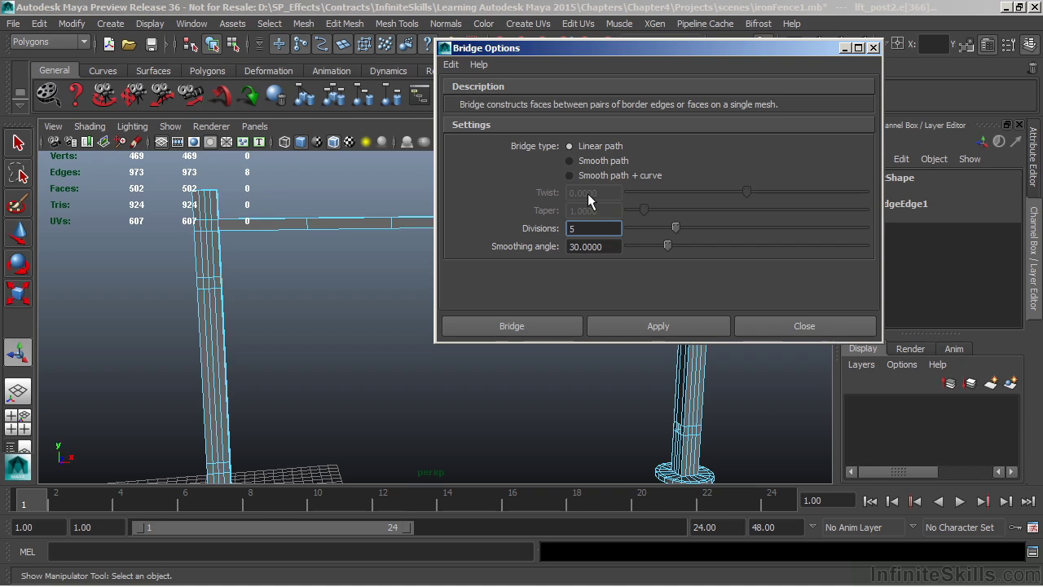
left_click(550, 324)
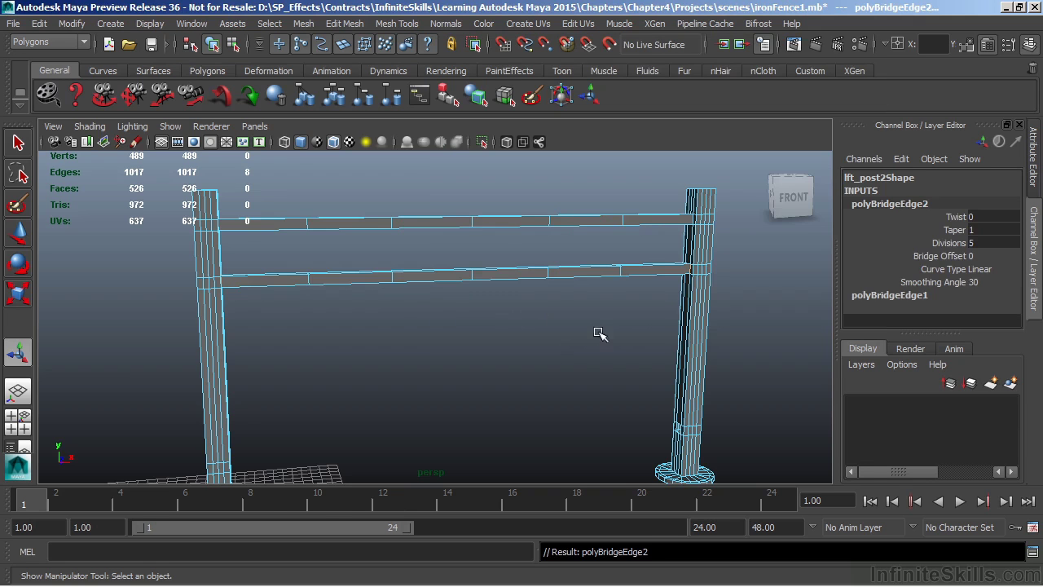
- Set the divisions of the middle rail's bridge to 48
middle_click_drag(592, 338, 590, 318, "alt")
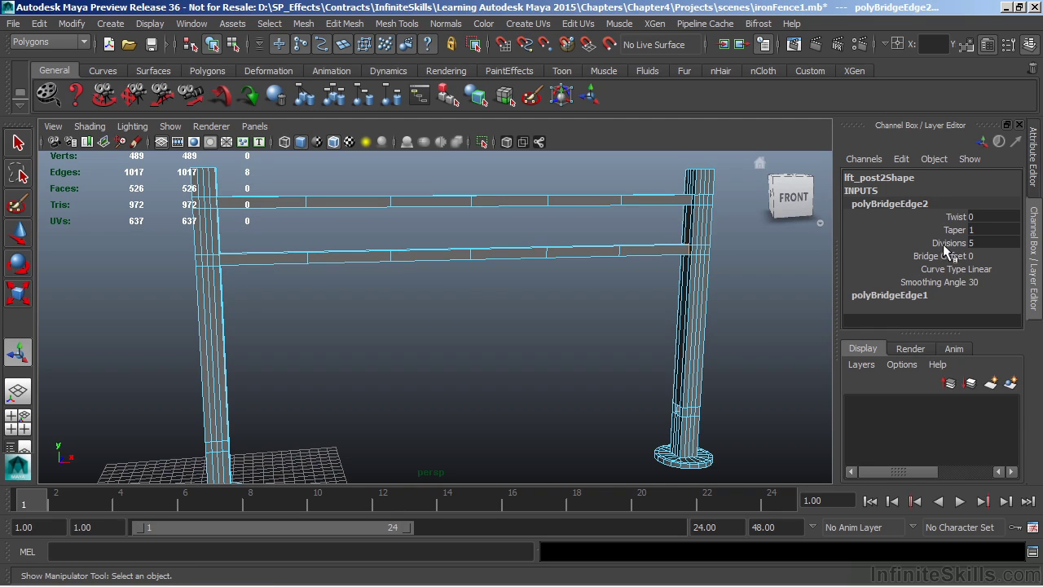
double_click(978, 245)
type("48")
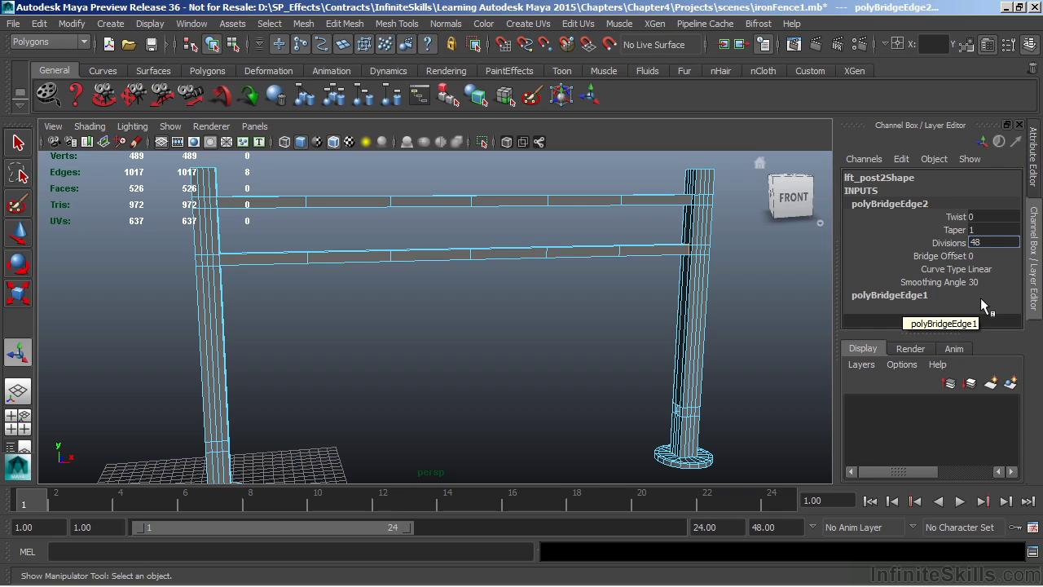
key("Return")
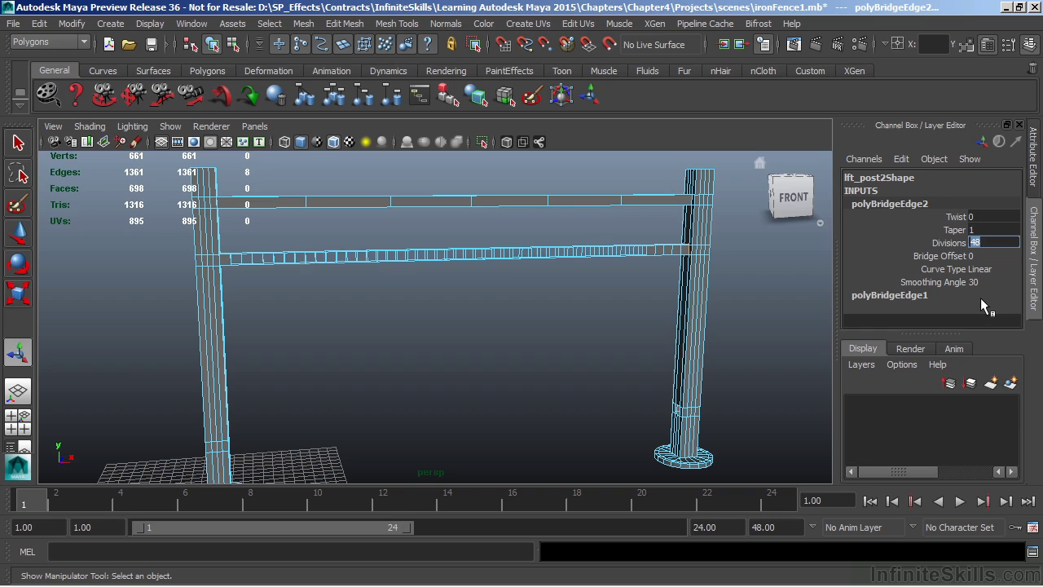
- Select the border edges of the lowest inner hole, just above the base, on both posts
middle_click_drag(350, 326, 530, 357, "alt")
left_click_drag(530, 357, 308, 305, "alt")
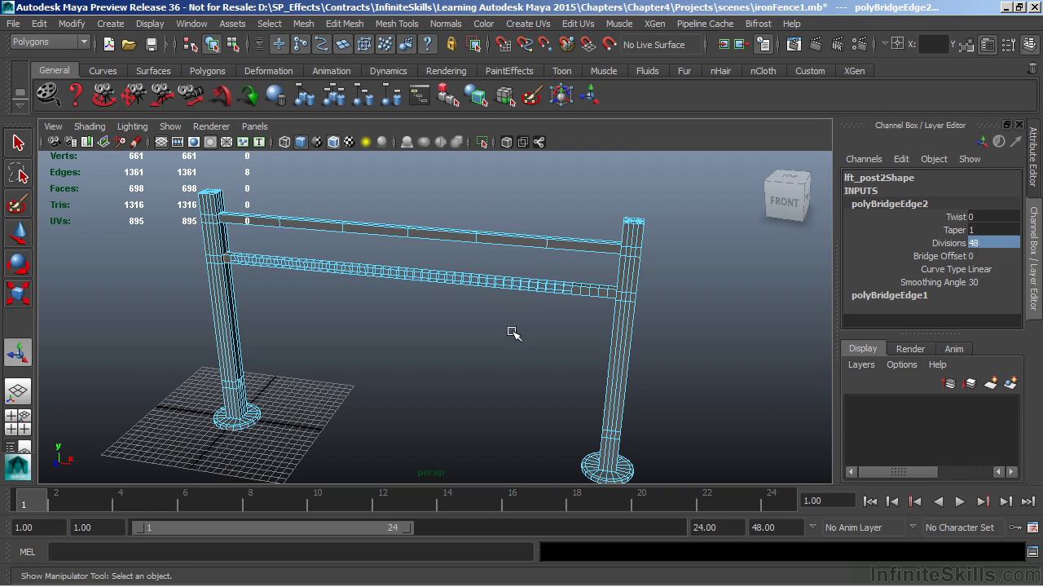
right_click_drag(342, 293, 447, 289, "alt")
left_click_drag(448, 288, 482, 343, "alt")
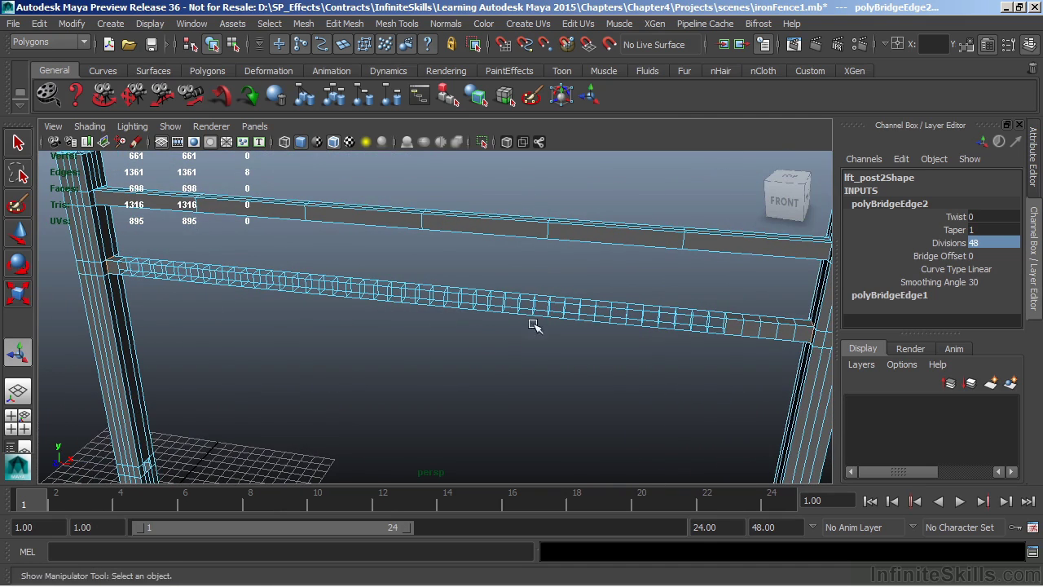
left_click_drag(533, 313, 489, 261, "alt")
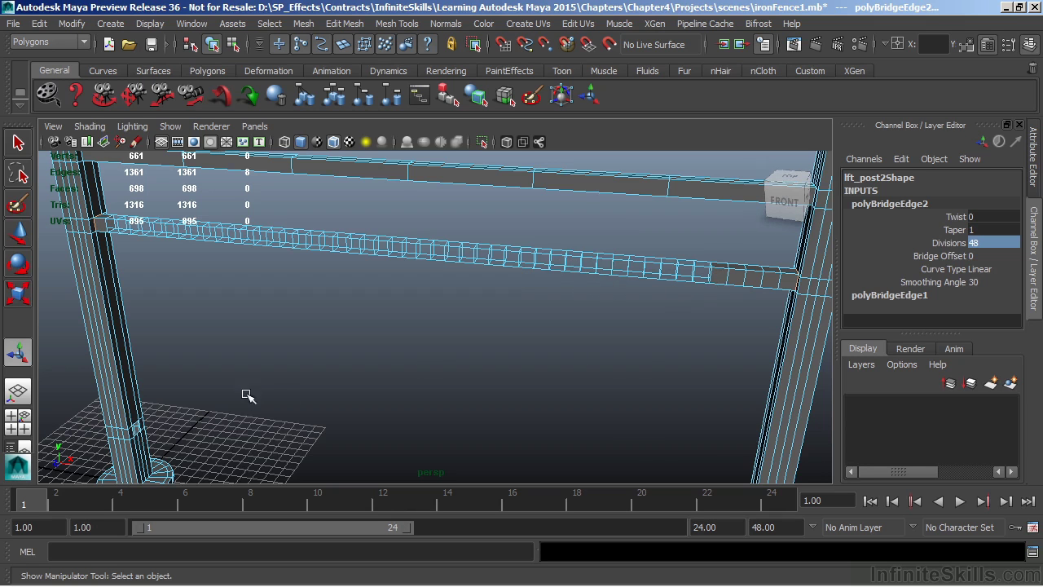
right_click_drag(562, 333, 452, 323, "alt")
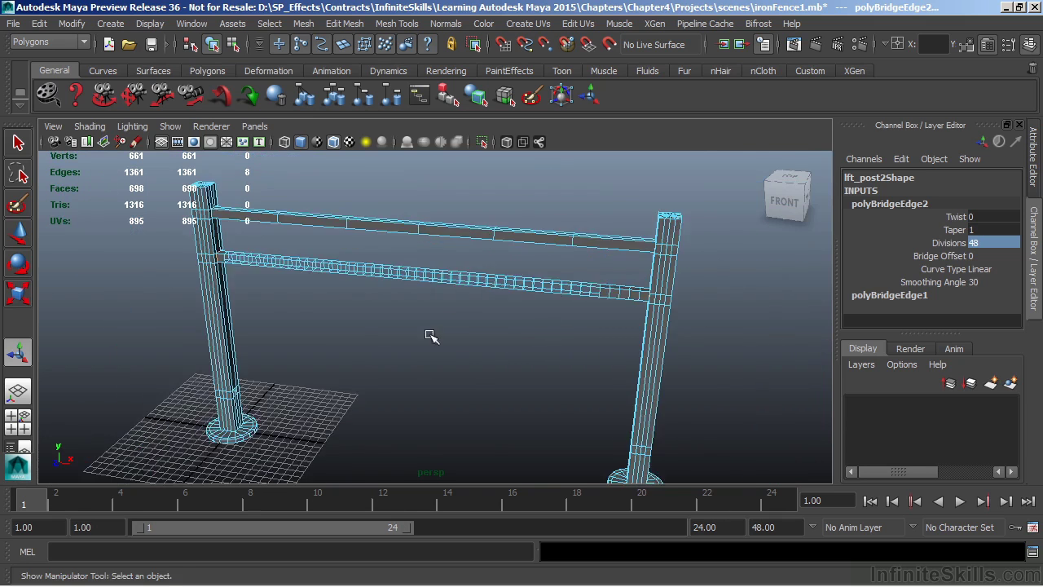
scroll(420, 319, "up", 5)
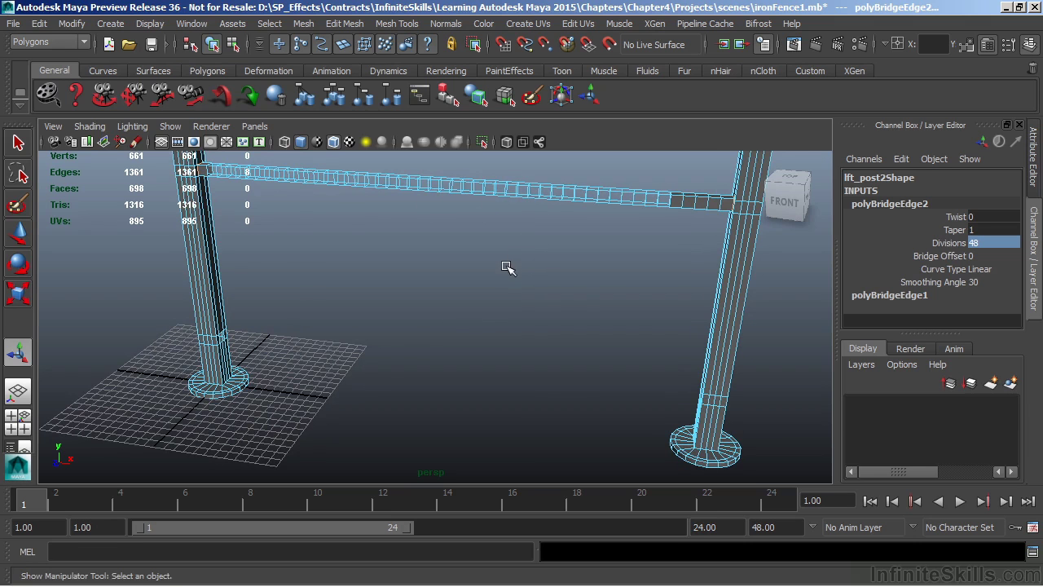
right_click_drag(314, 283, 518, 232, "alt")
left_click_drag(519, 232, 473, 294, "alt")
left_click_drag(282, 286, 322, 319, "alt")
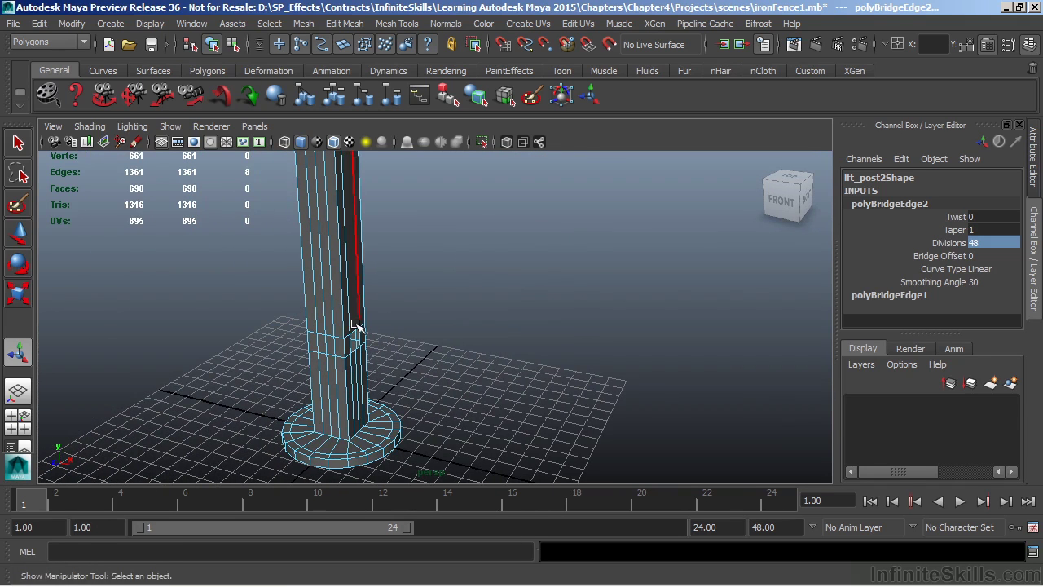
left_click(359, 331)
middle_click_drag(599, 327, 625, 301, "alt")
double_click(612, 277, "shift")
- Bridge the selected borders of the lowest holes and set the new bridge's divisions to 48
right_click_drag(624, 301, 360, 317, "alt")
left_click_drag(360, 317, 470, 294, "alt")
left_click(345, 23)
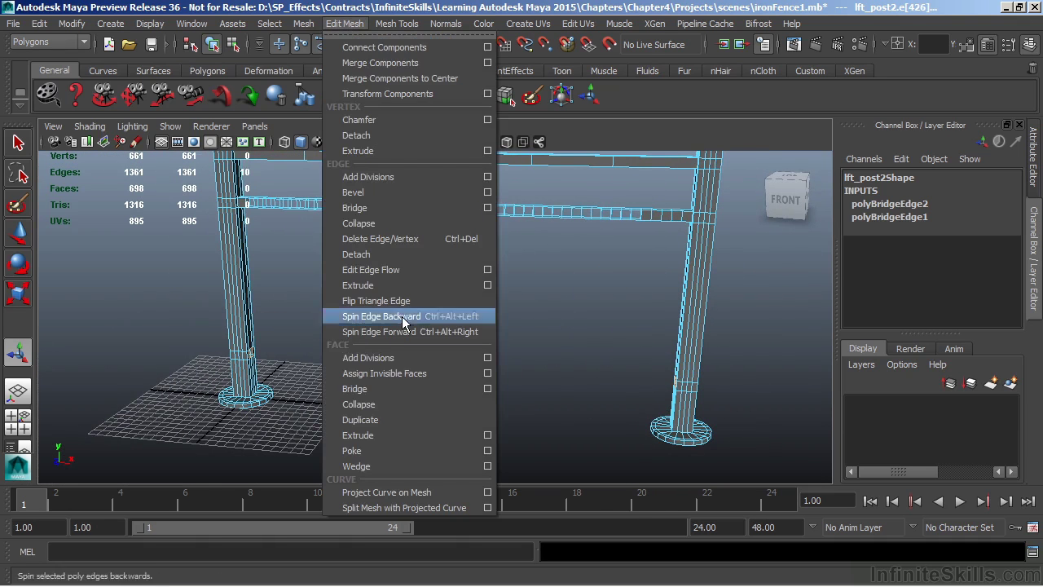
left_click(394, 389)
left_click(982, 243)
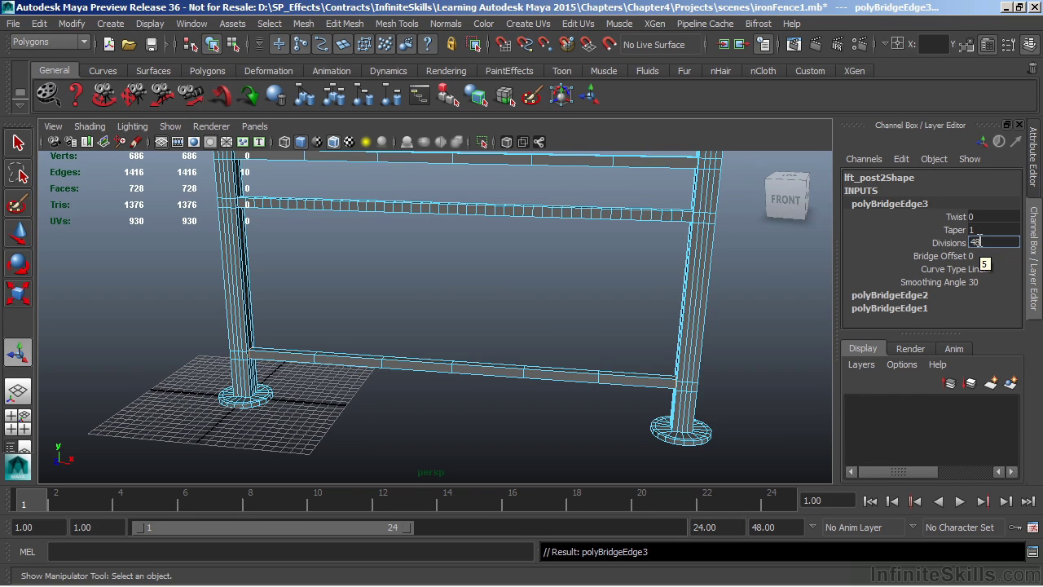
key("Return")
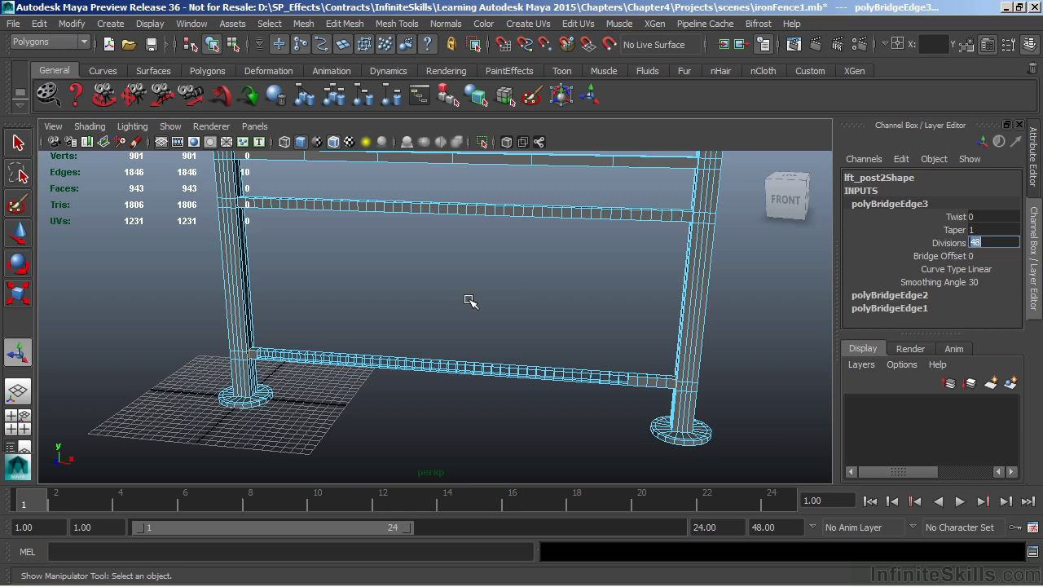
- Return the fence mesh to object mode, select it and assign the existing lambert1 material to it
right_click_drag(695, 213, 767, 196)
left_click(704, 267)
right_click_drag(689, 292, 633, 329, "alt")
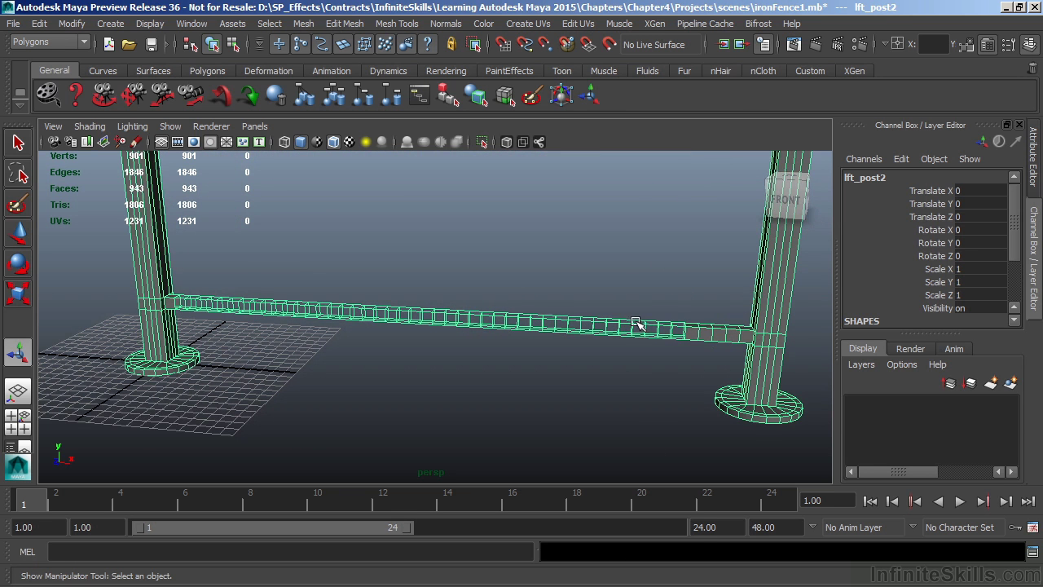
right_click(637, 327)
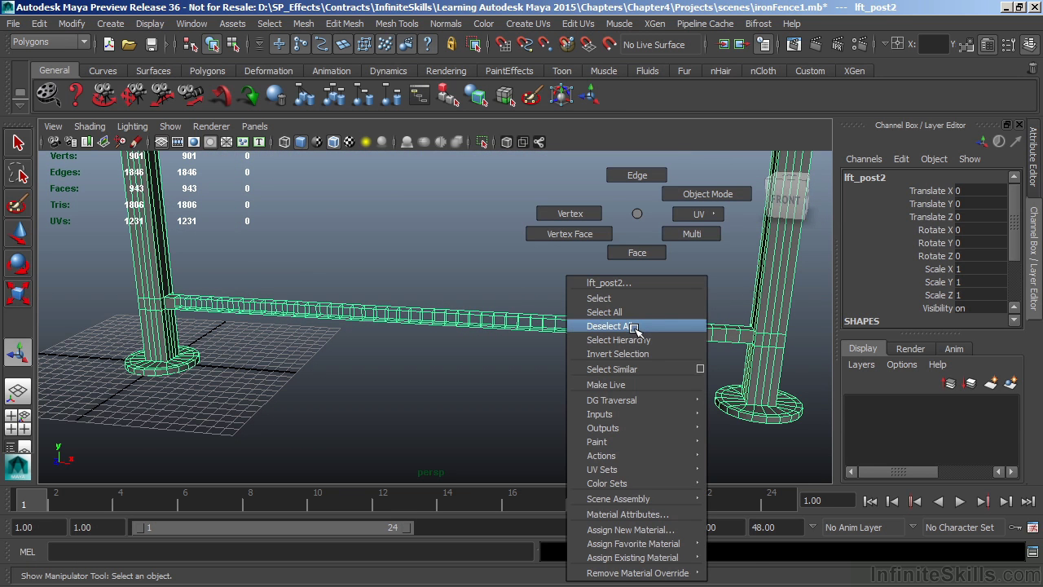
mouse_move(616, 542)
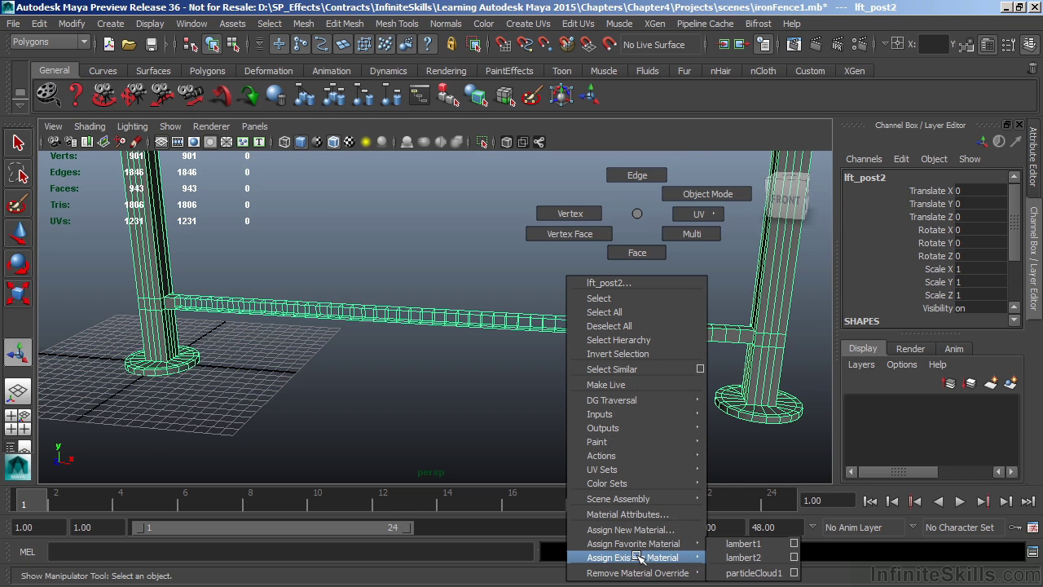
left_click(740, 543)
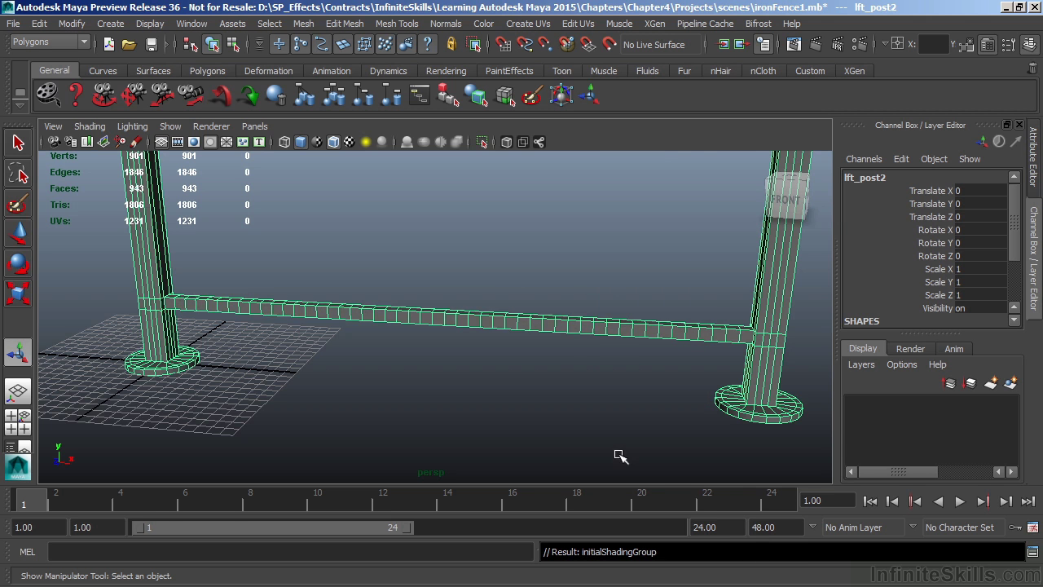
- Examine the middle and lower rails of the fence and how their divisions line up
right_click_drag(663, 333, 459, 345, "alt")
left_click_drag(459, 345, 426, 386, "alt")
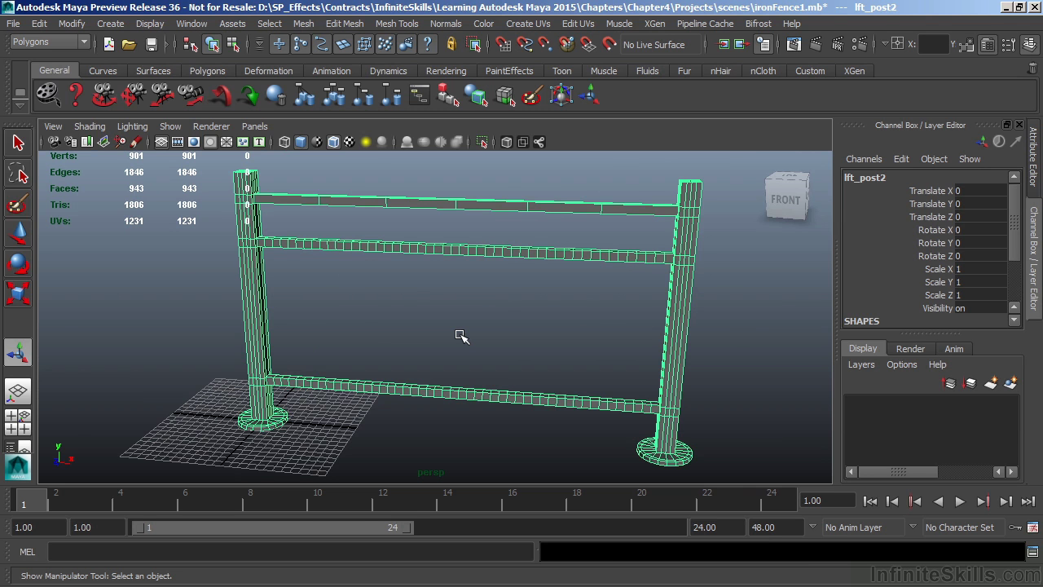
left_click_drag(461, 336, 456, 291, "alt")
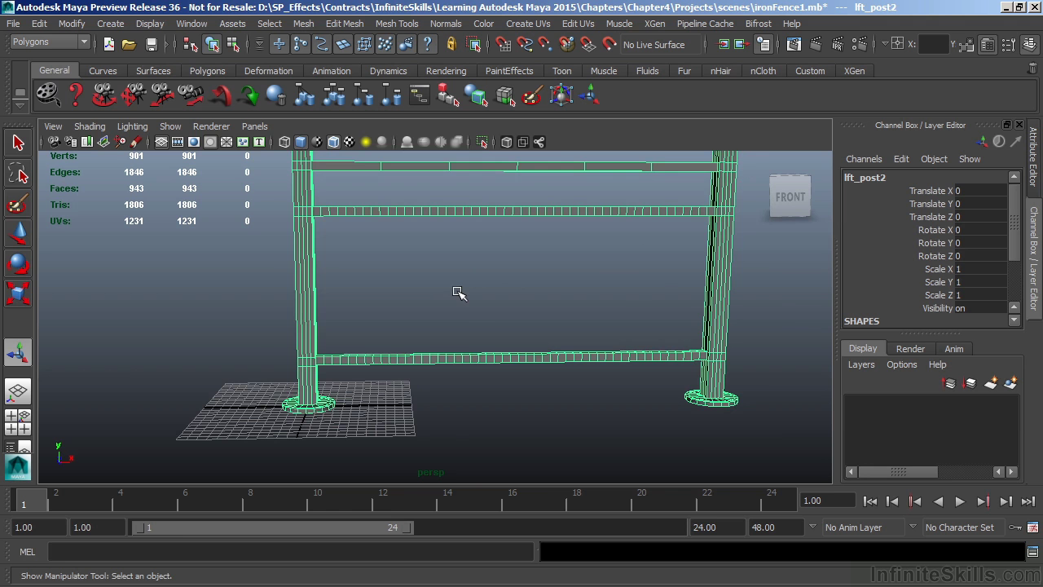
left_click_drag(449, 345, 442, 332, "alt")
right_click_drag(442, 333, 454, 362, "alt")
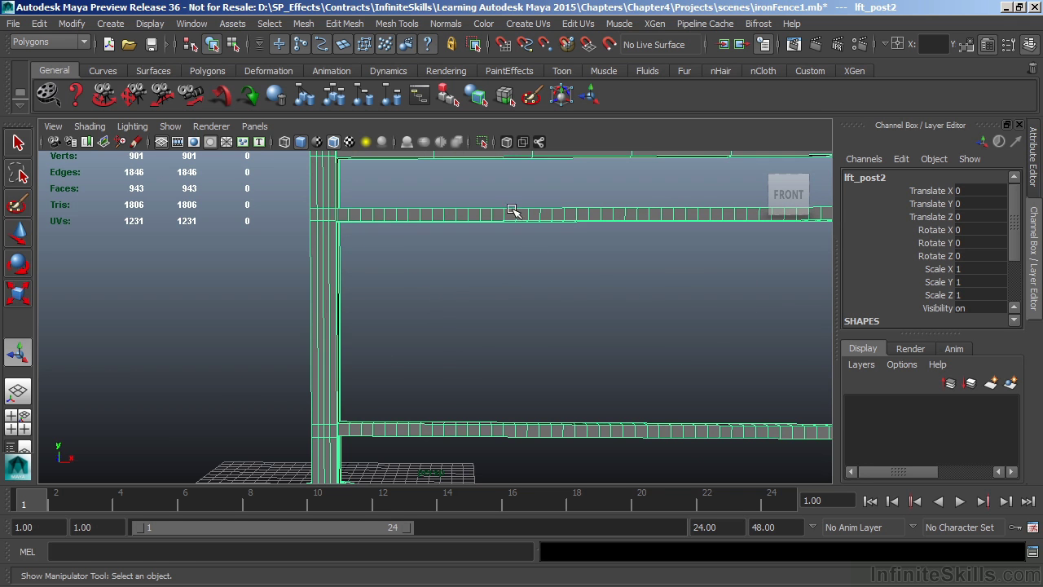
middle_click_drag(317, 316, 368, 340, "alt")
right_click_drag(331, 326, 431, 282, "alt")
middle_click_drag(431, 279, 415, 242, "alt")
right_click_drag(416, 242, 356, 263, "alt")
left_click_drag(356, 263, 417, 167, "alt")
- Delete the middle rail's underside face and the lower rail's matching top face, next to the left post
right_click_drag(379, 186, 383, 224)
left_click(377, 187)
left_click(389, 202)
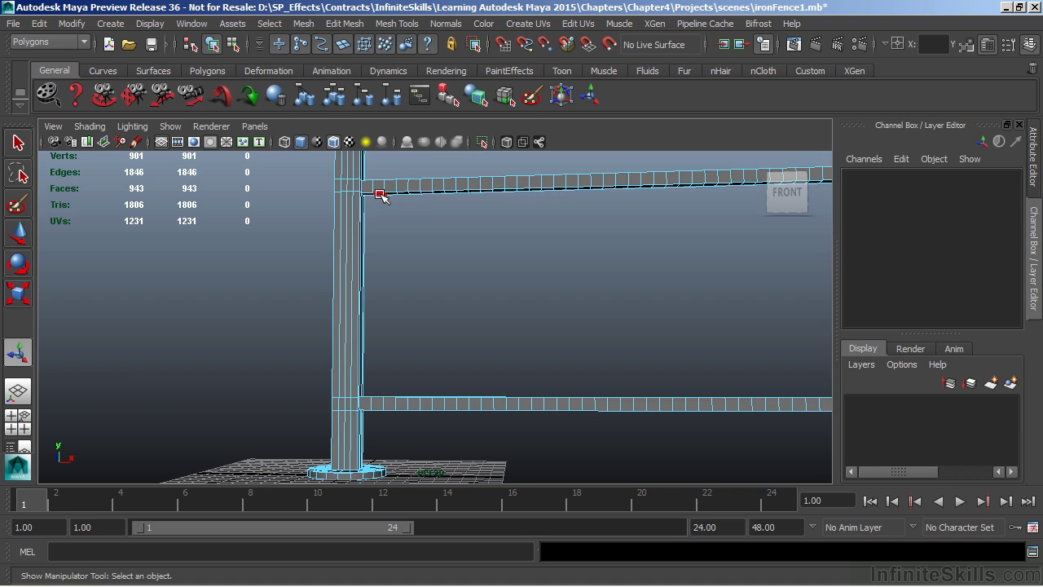
left_click(380, 196)
left_click_drag(380, 196, 403, 303, "alt")
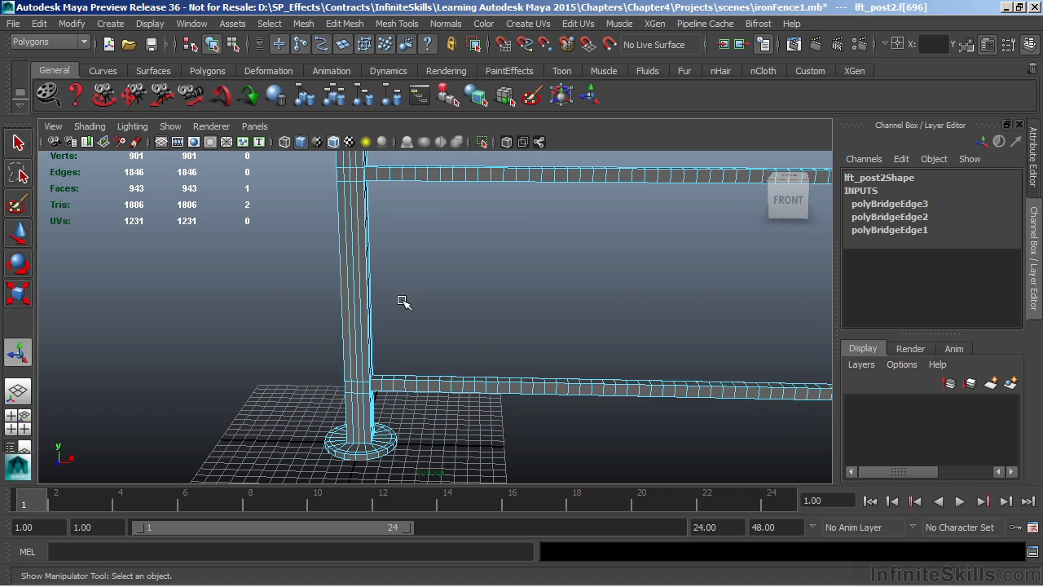
left_click(396, 369, "shift")
key("Delete")
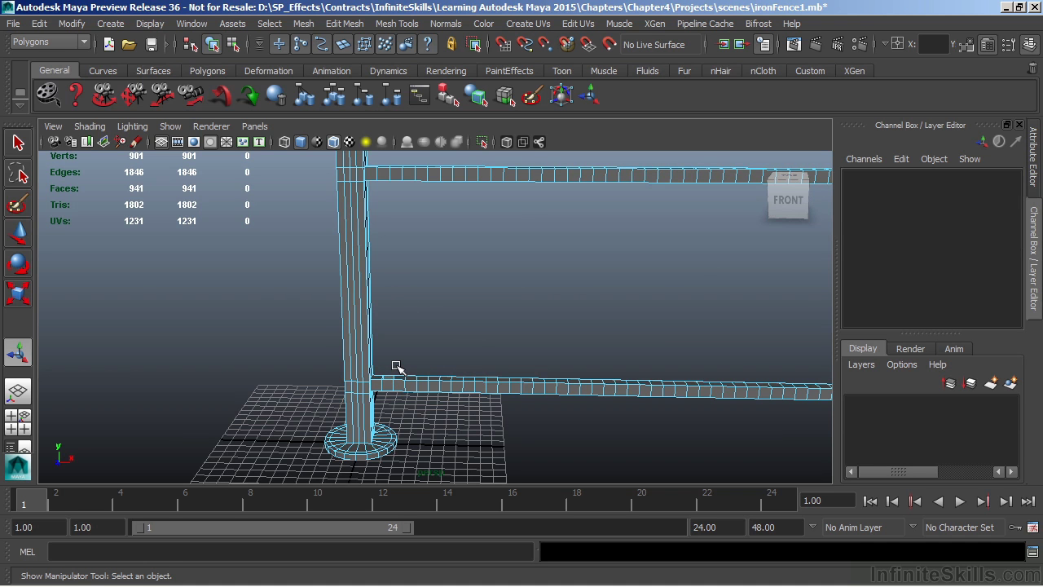
- Select the border edges of the two facing rail holes and bridge them into a vertical bar beside the left post
right_click_drag(391, 379, 395, 178)
left_click(391, 380)
double_click(381, 179, "shift")
left_click_drag(438, 268, 438, 309, "alt")
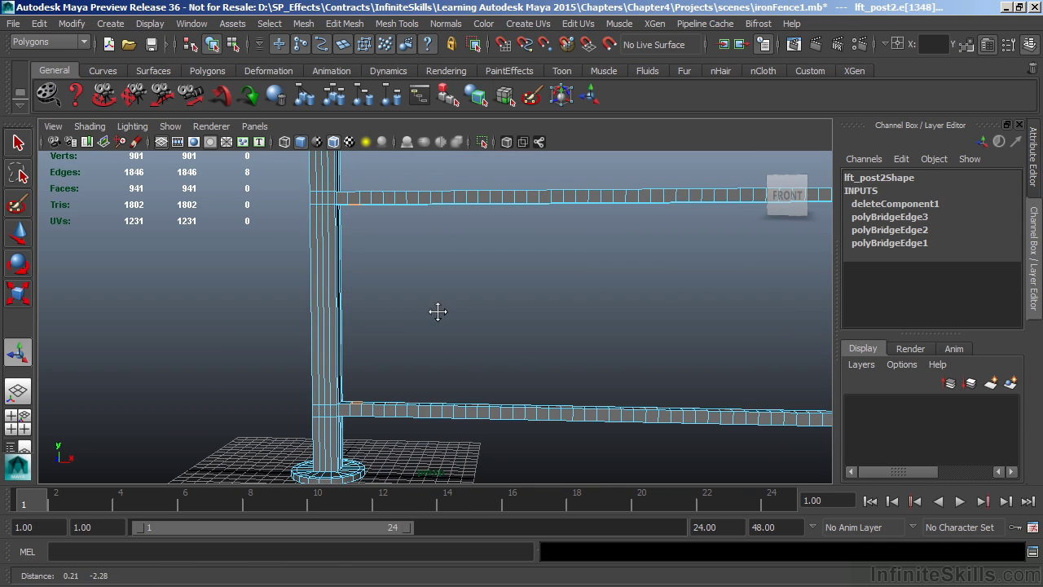
left_click(349, 24)
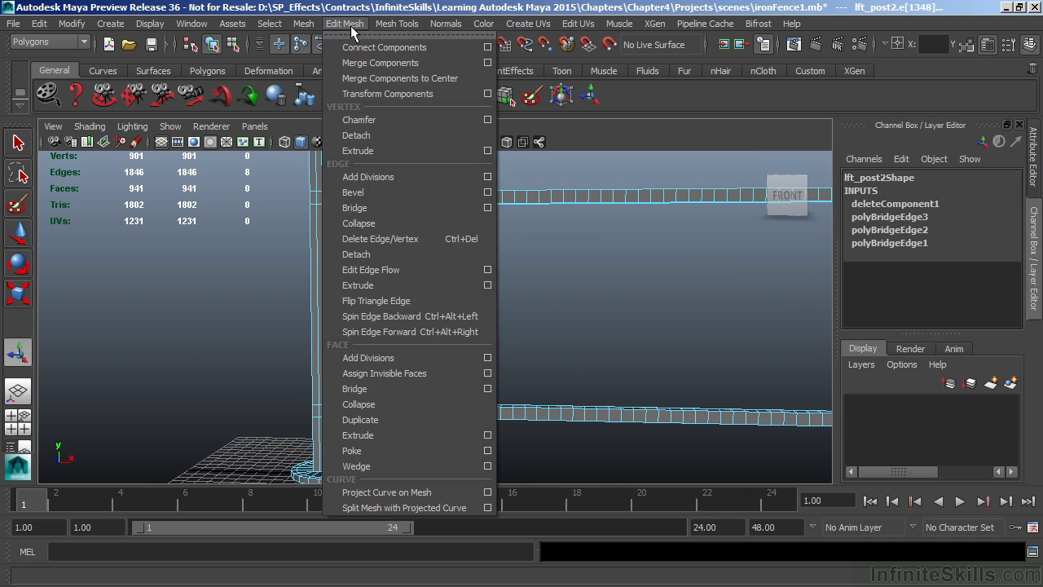
left_click(358, 389)
left_click_drag(404, 381, 426, 247, "alt")
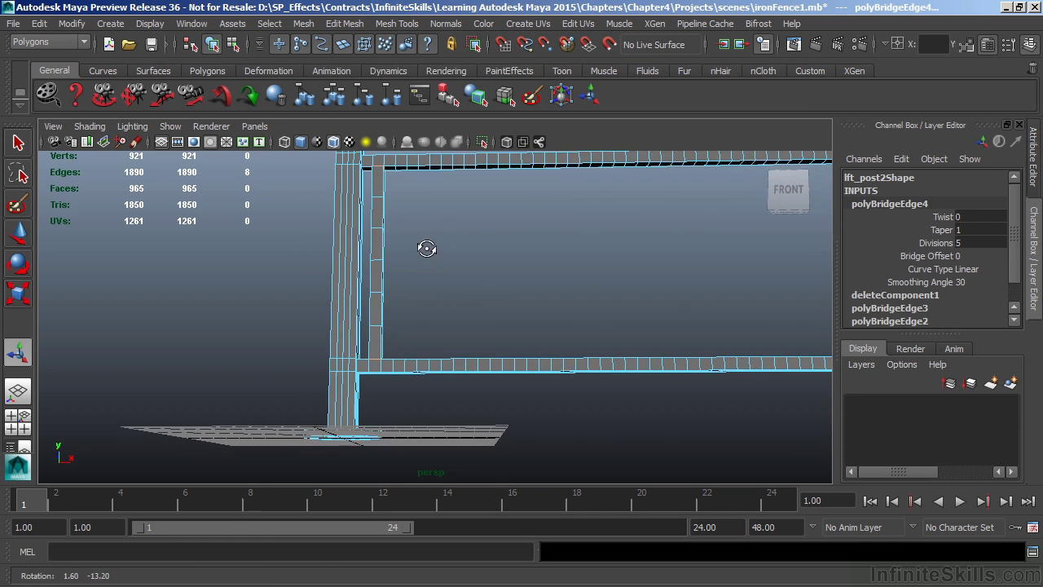
- Delete two alternate underside faces of the middle rail and the two matching top faces of the lower rail beyond the first bar
right_click(410, 168)
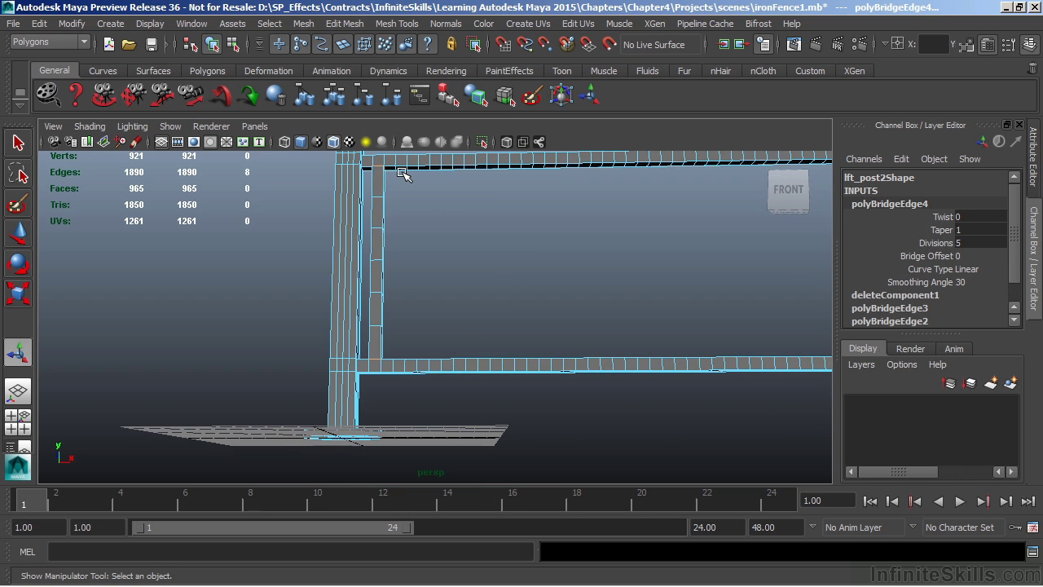
left_click(401, 169)
left_click(424, 169, "shift")
middle_click_drag(427, 229, 429, 228, "alt")
left_click_drag(430, 228, 426, 214, "alt")
middle_click_drag(426, 213, 439, 332, "alt")
left_click_drag(440, 332, 415, 368, "alt")
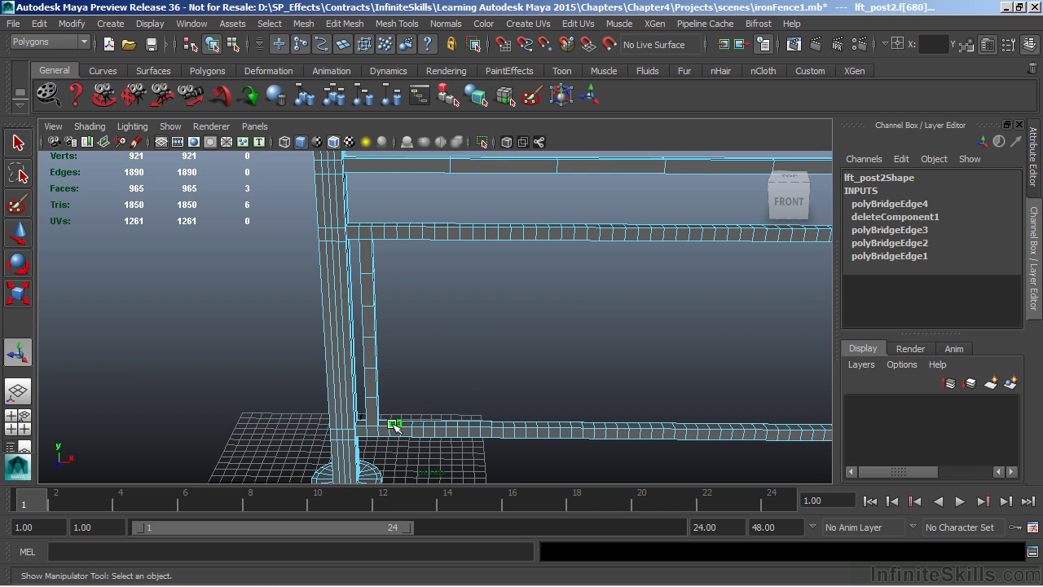
left_click(420, 423, "shift")
key("Delete")
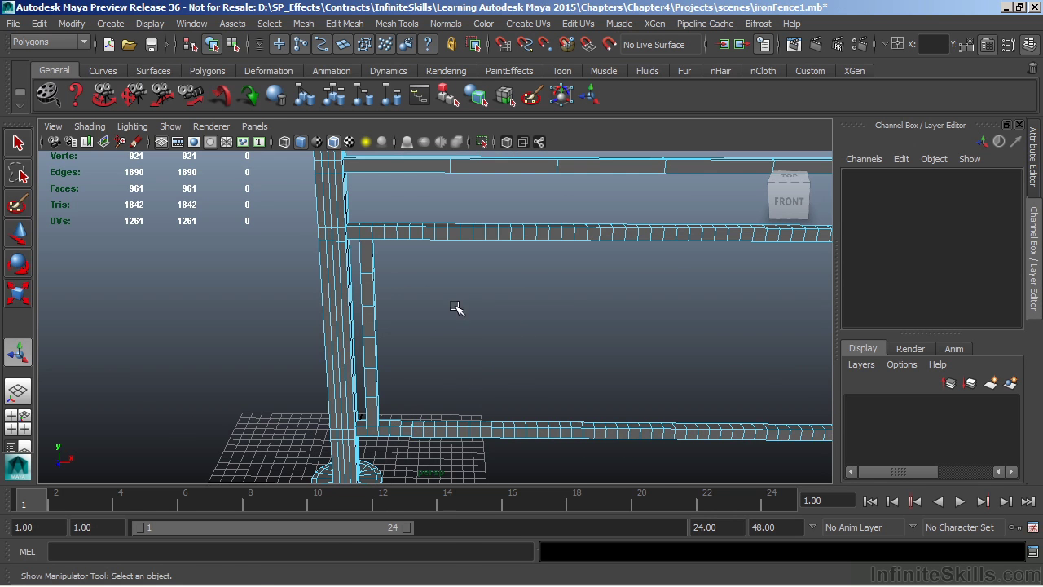
- Select the border edges of the facing rail holes nearest the first bar, on the middle and lower rails
middle_click_drag(457, 307, 465, 294, "alt")
left_click_drag(465, 294, 463, 266, "alt")
middle_click_drag(463, 266, 442, 317, "alt")
right_click_drag(390, 196, 396, 187)
left_click(388, 190)
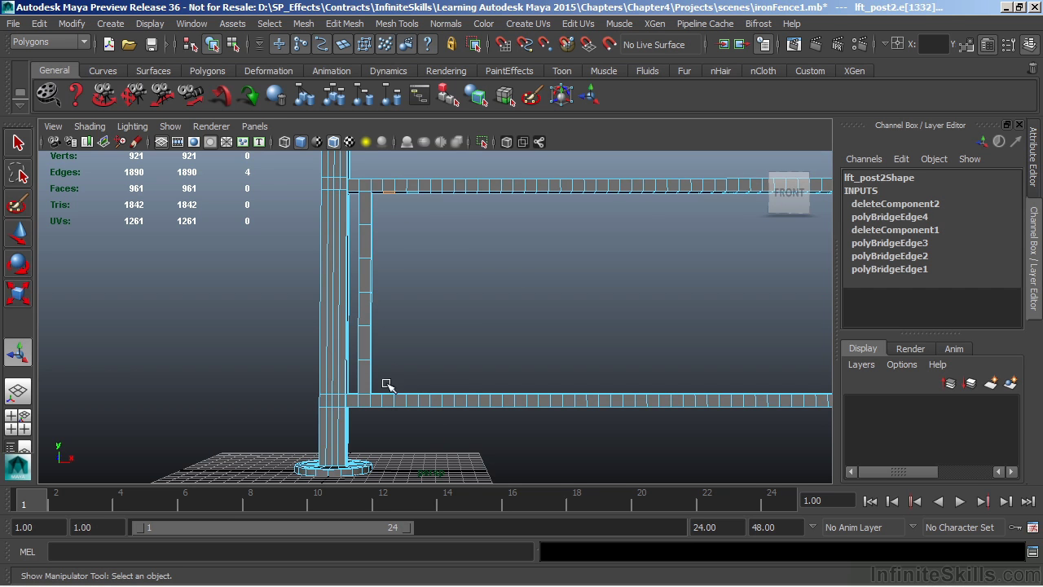
mouse_move(440, 321)
left_mouse_down("alt")
mouse_move(442, 342)
mouse_move(442, 242)
mouse_move(429, 293)
mouse_move(453, 267)
mouse_move(448, 321)
mouse_move(424, 320)
left_mouse_up("alt")
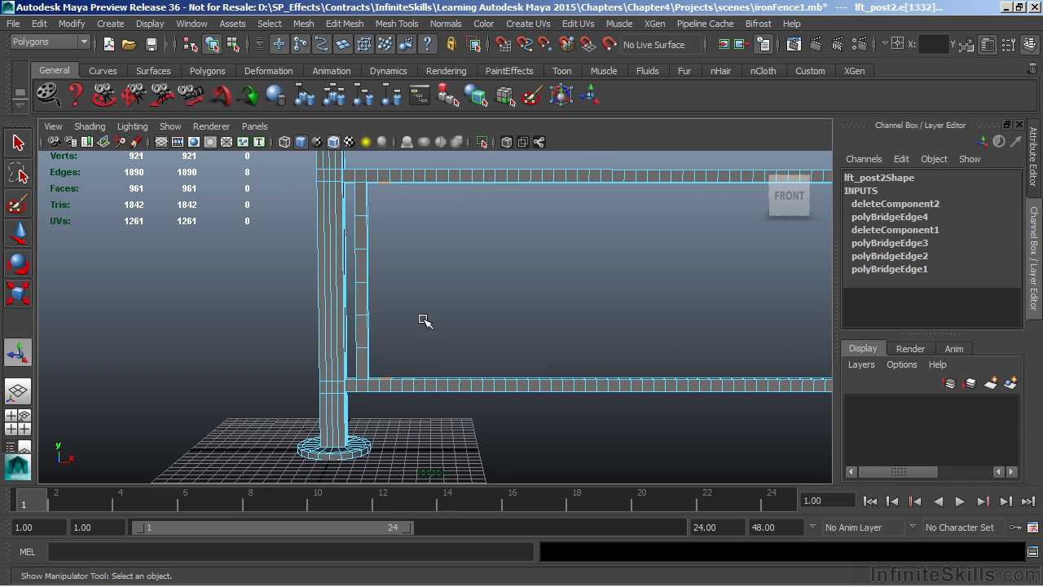
- Bridge the selected borders into a second vertical bar using the Smooth path bridge type and 5 divisions
left_click(359, 27)
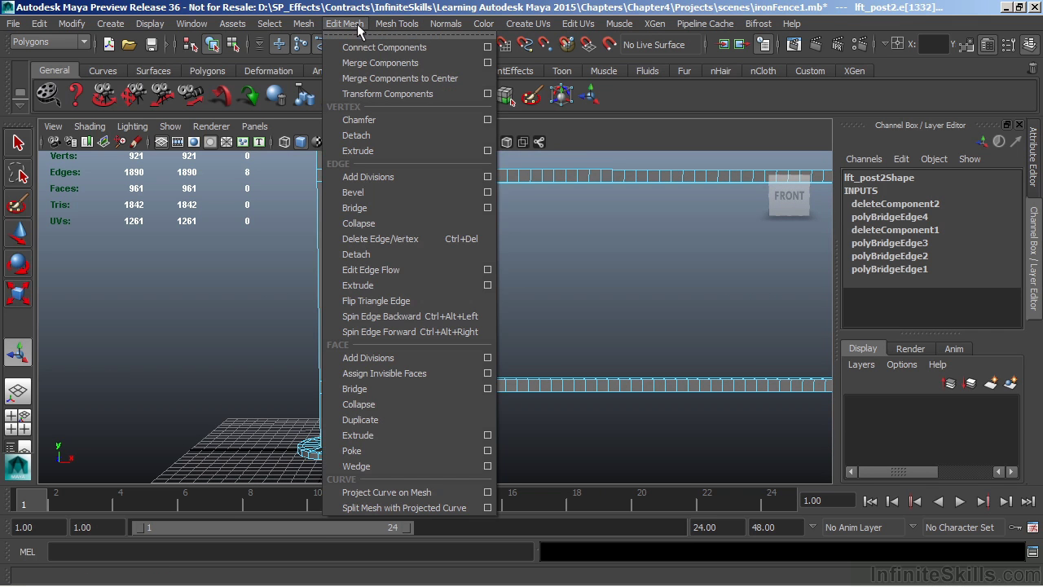
left_click(488, 389)
left_click_drag(605, 45, 637, 20)
left_click(601, 135)
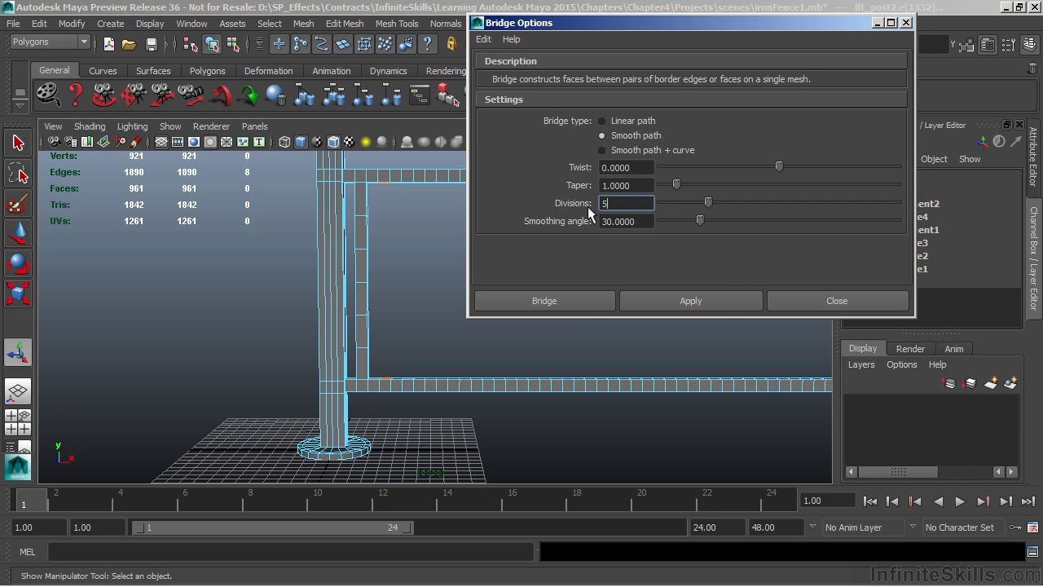
left_click(545, 301)
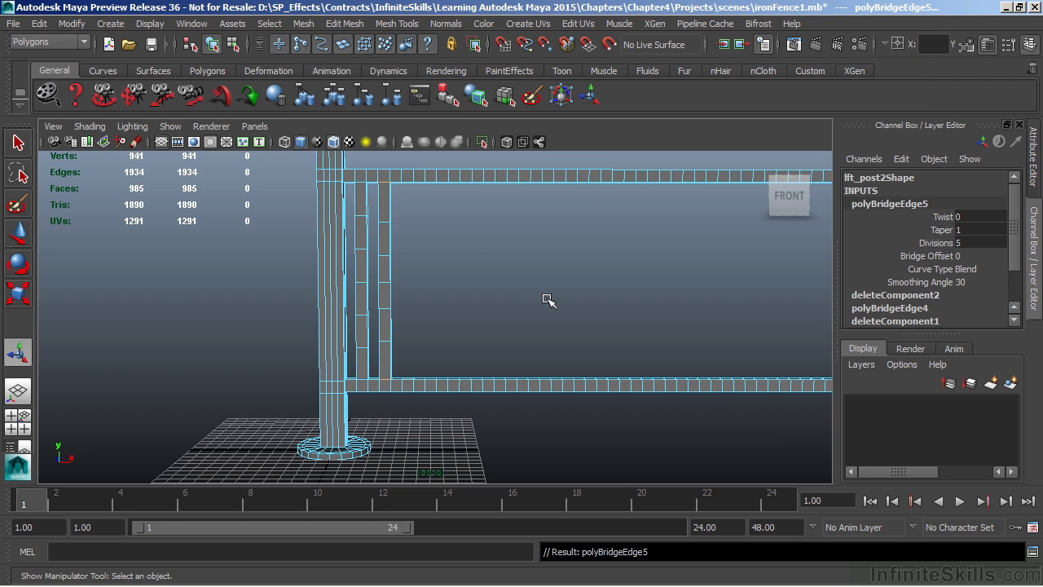
- Try the Linear curve type on the second bar's bridge and return it to Blend
right_click_drag(311, 283, 504, 307, "alt")
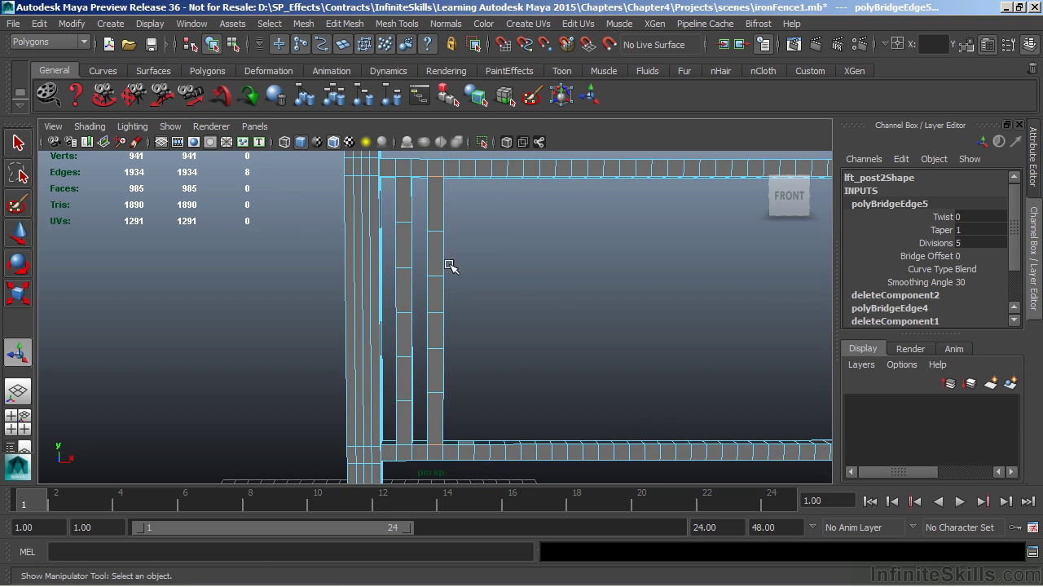
middle_click_drag(435, 249, 432, 238, "alt")
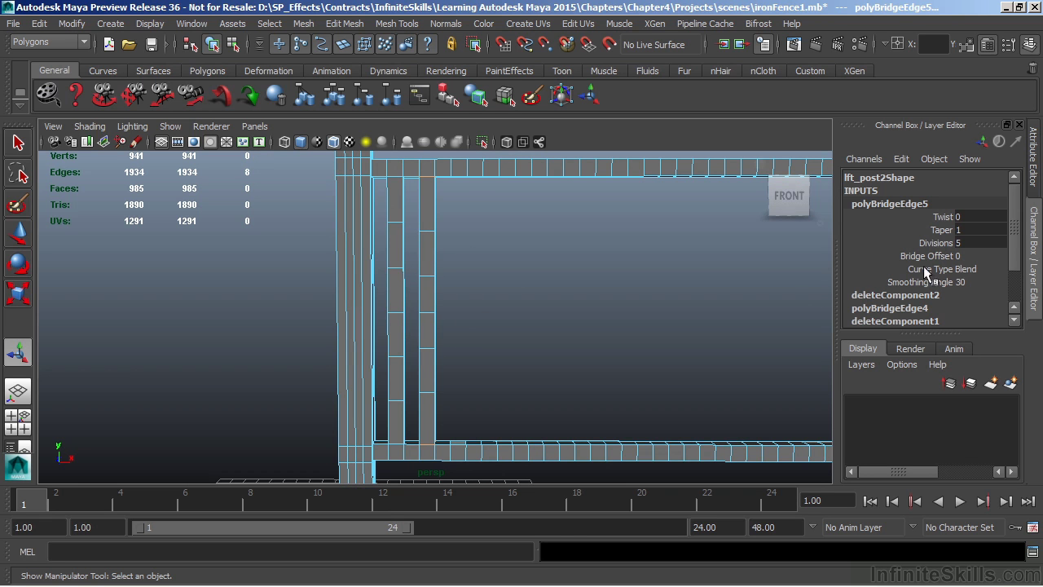
left_click(971, 268)
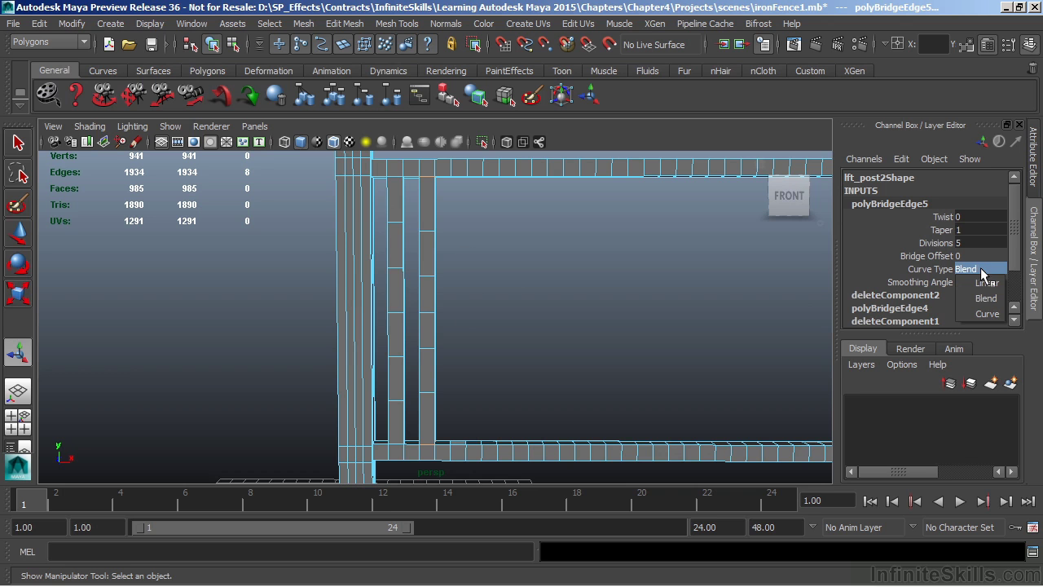
left_click(986, 282)
left_click(977, 268)
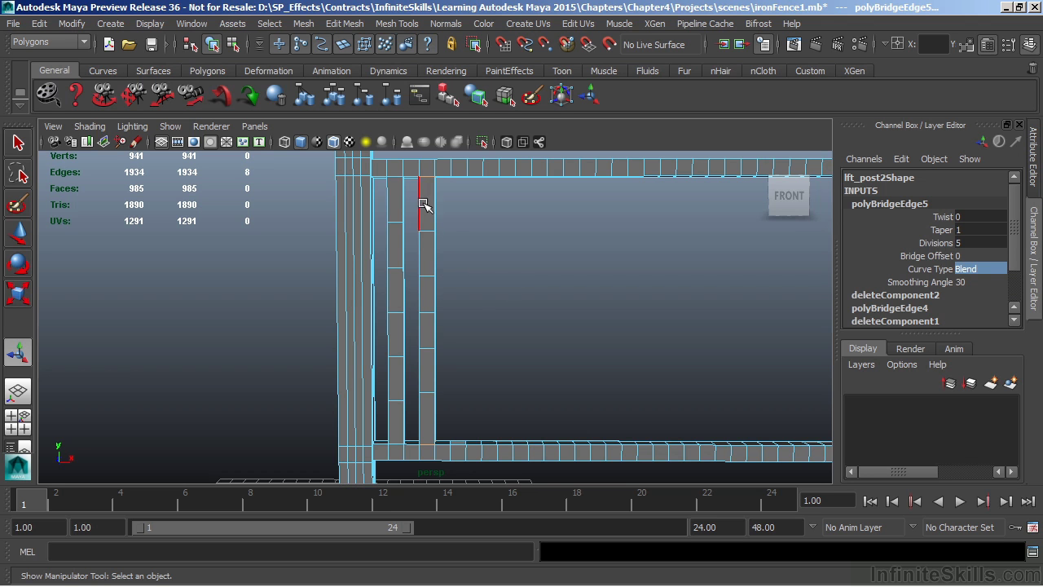
- Open the second bar's bridge attributes, try a higher division count and set Divisions back to 5
left_click(1034, 186)
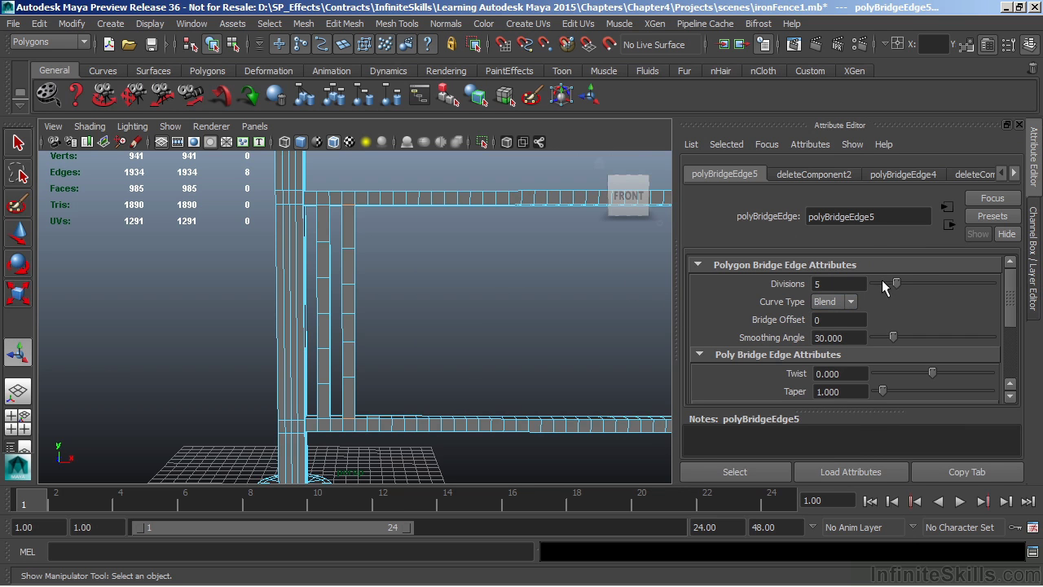
left_click_drag(896, 285, 919, 295)
left_click_drag(846, 284, 807, 288)
type("5")
key("Return")
- Set the second bar's bridge Twist to 720
left_click_drag(933, 374, 993, 380)
left_click(840, 374)
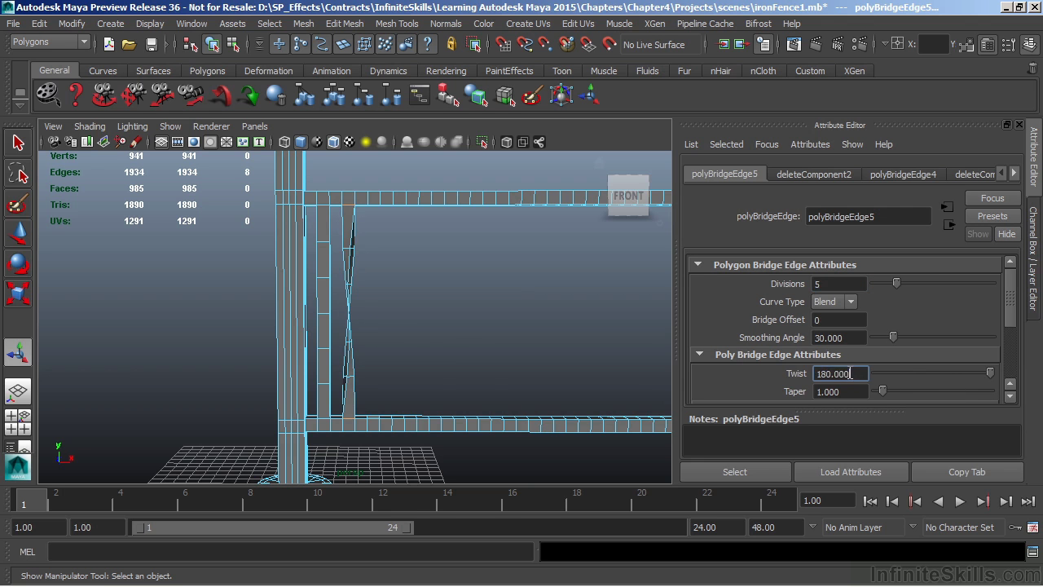
type("720")
key("Return")
scroll(340, 302, "up", 3)
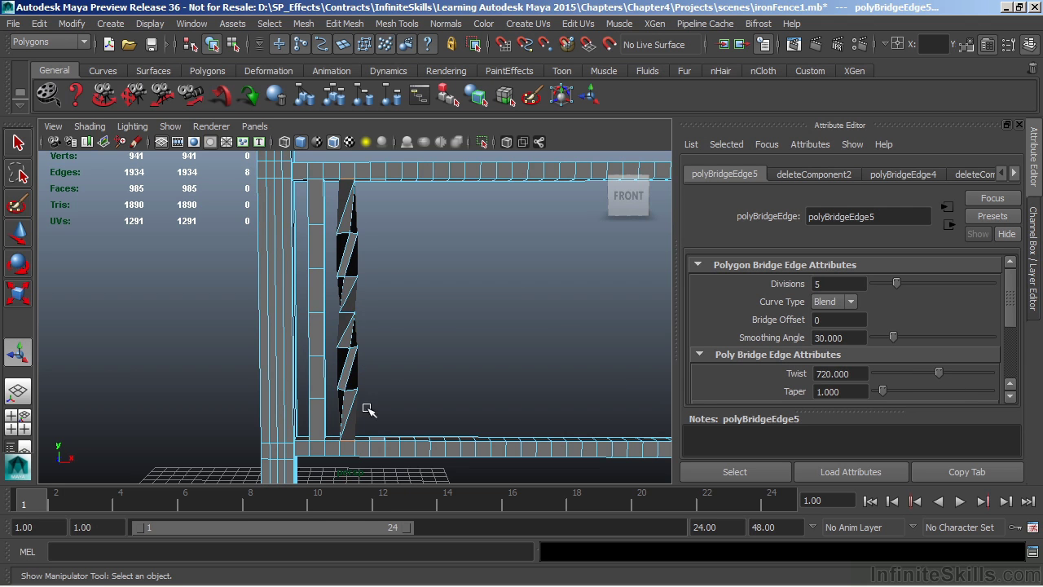
middle_click_drag(432, 335, 399, 339, "alt")
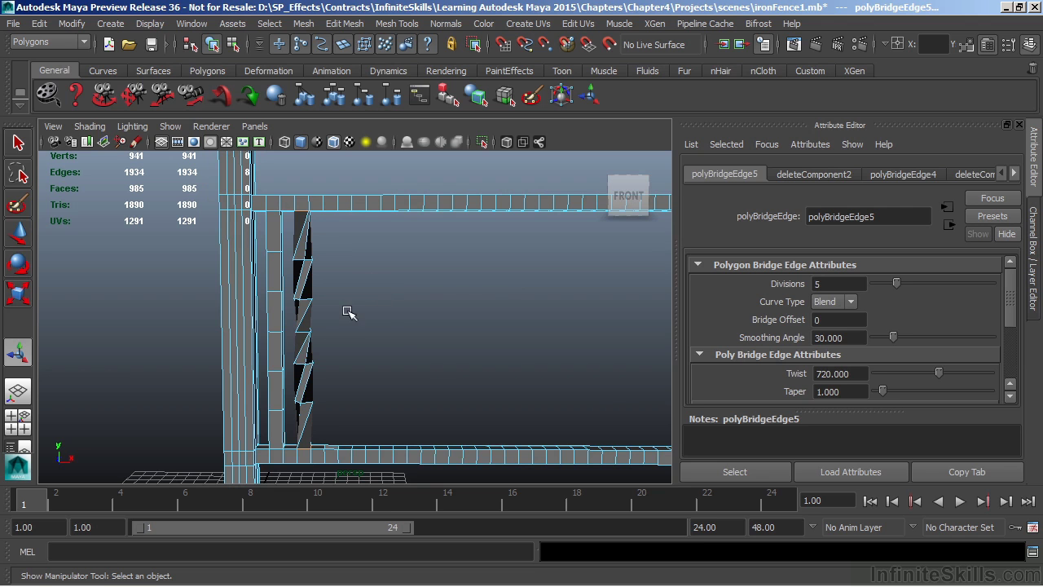
- Set the twisted bar's bridge Divisions to 20
left_click(843, 283)
key("Return")
left_click_drag(481, 273, 457, 291, "alt")
key("bracketleft")
middle_click_drag(402, 331, 380, 317, "alt")
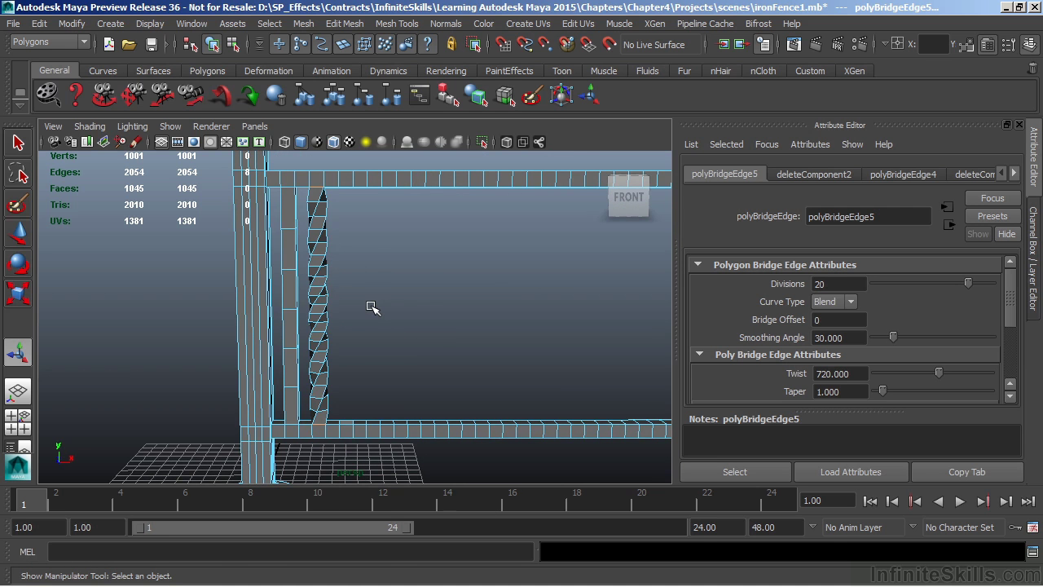
- Return the fence to object mode, deselect it and turn off the wireframe overlay on the shaded view
right_click_drag(319, 205, 372, 205)
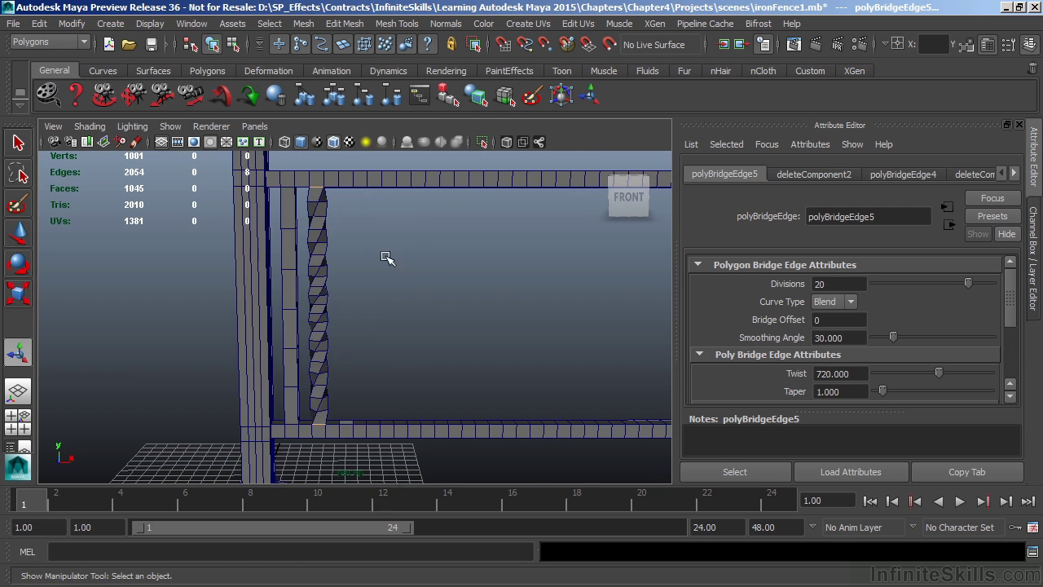
left_click(399, 322)
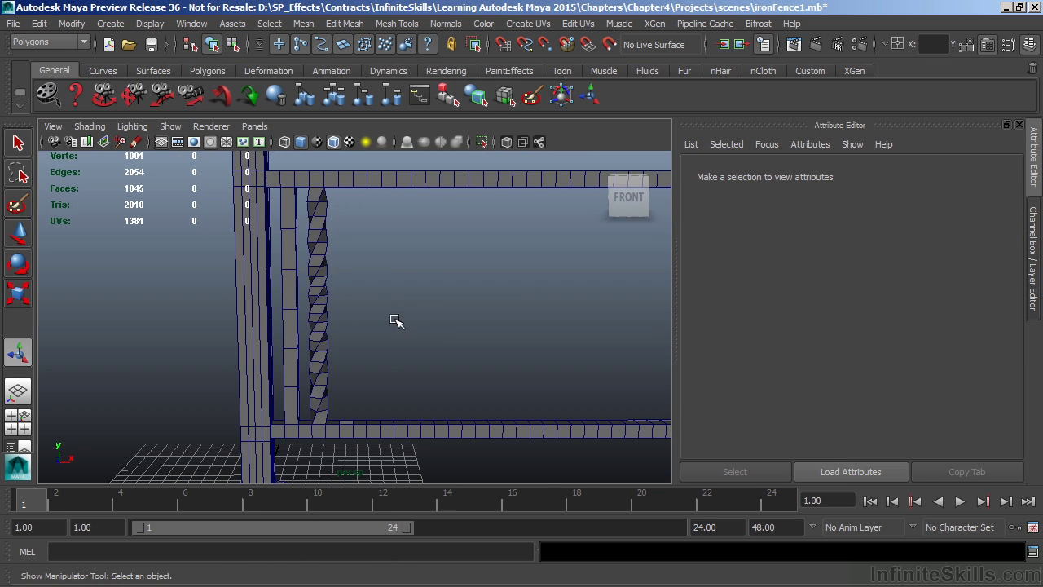
left_click(334, 141)
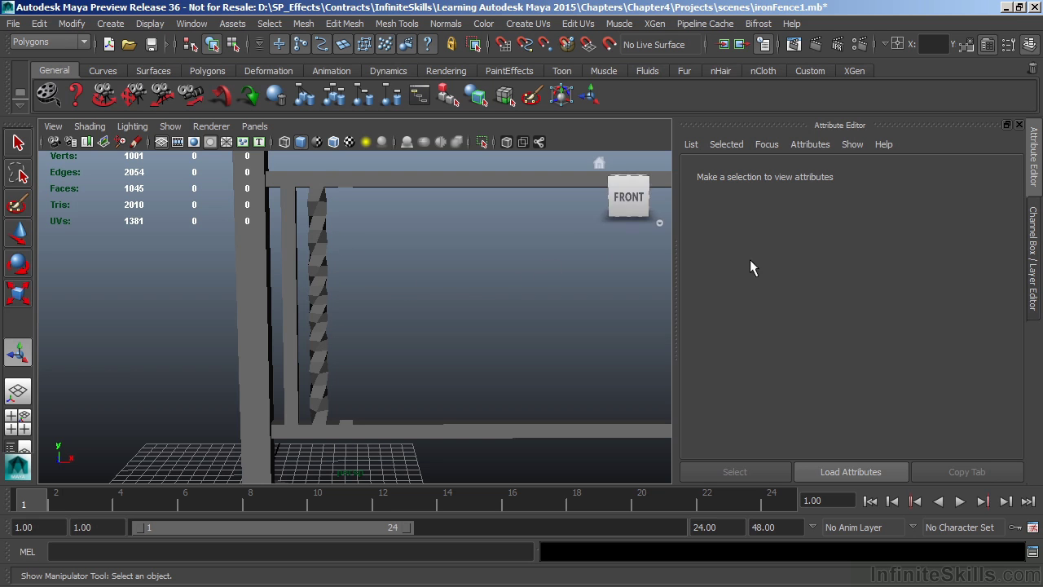
- Select the fence mesh, set the twisted bar's bridge Smoothing Angle to 180 and inspect its shading with nothing selected
left_click(1032, 241)
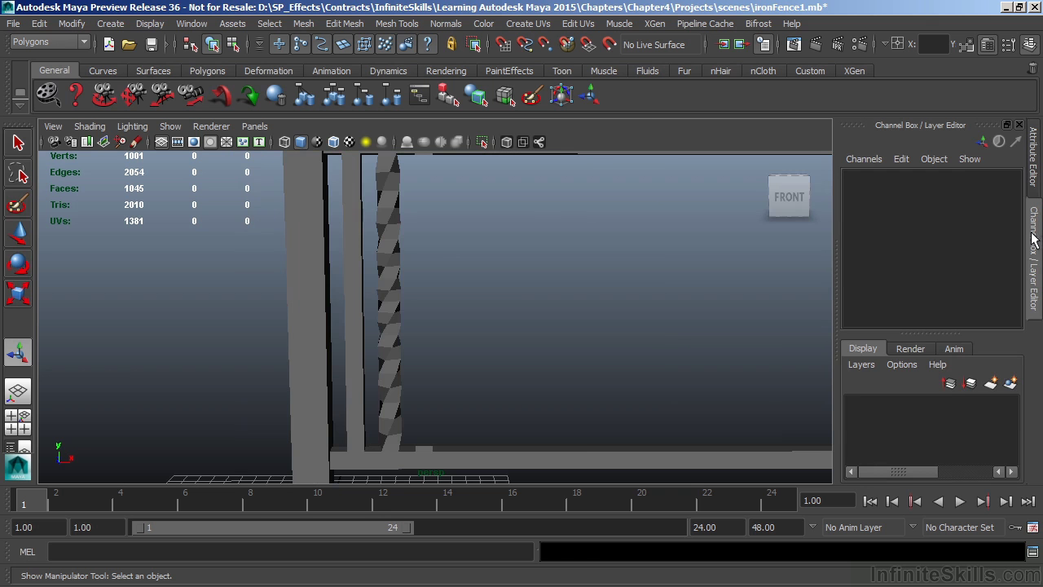
left_click(389, 256)
left_click_drag(389, 256, 428, 268, "alt")
left_click_drag(1017, 214, 1017, 267)
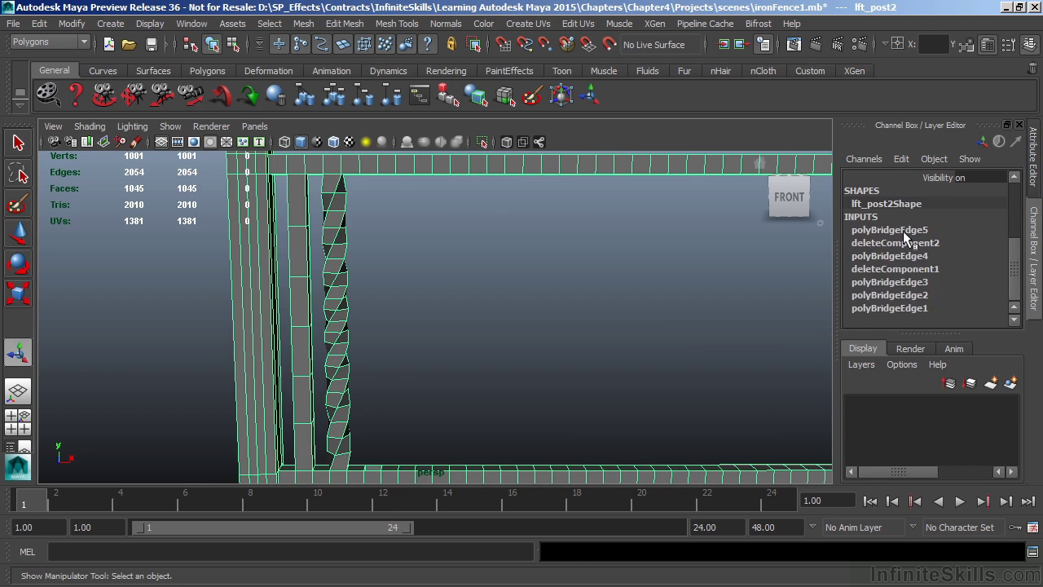
left_click(936, 229)
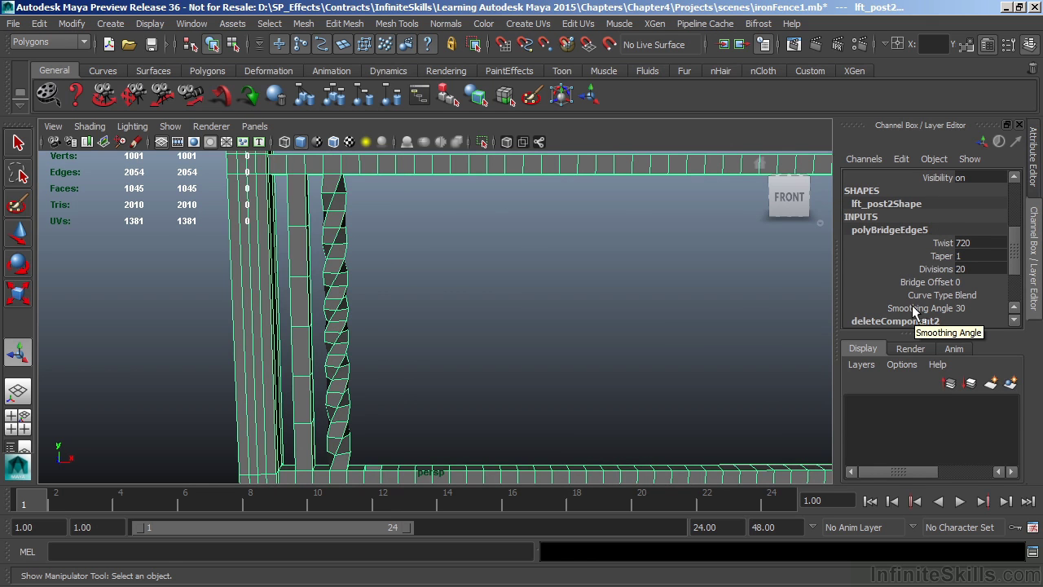
left_click(937, 308)
middle_click_drag(540, 324, 719, 318)
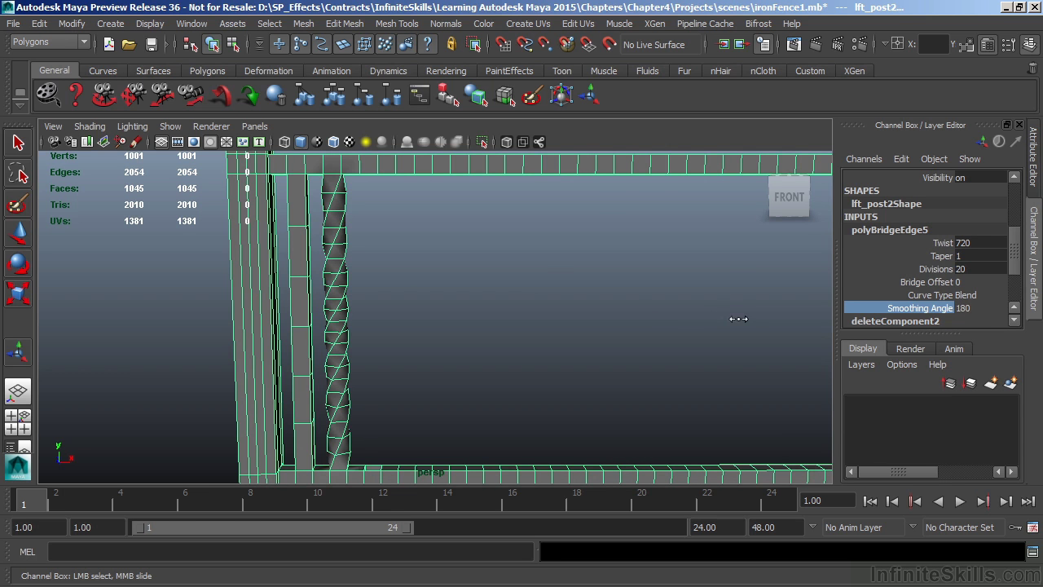
left_click(439, 318)
key("t")
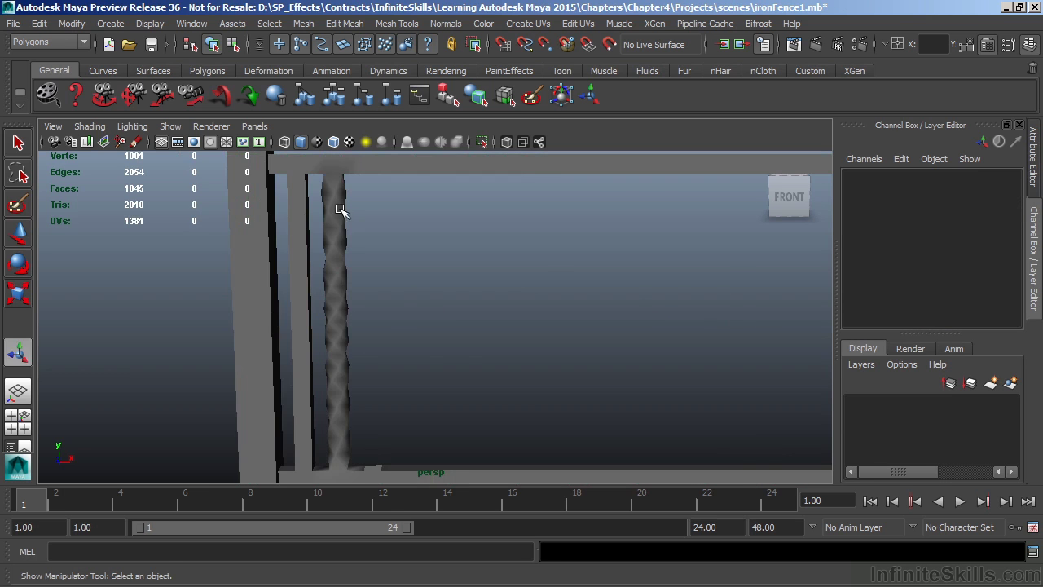
left_click_drag(461, 351, 392, 226, "alt")
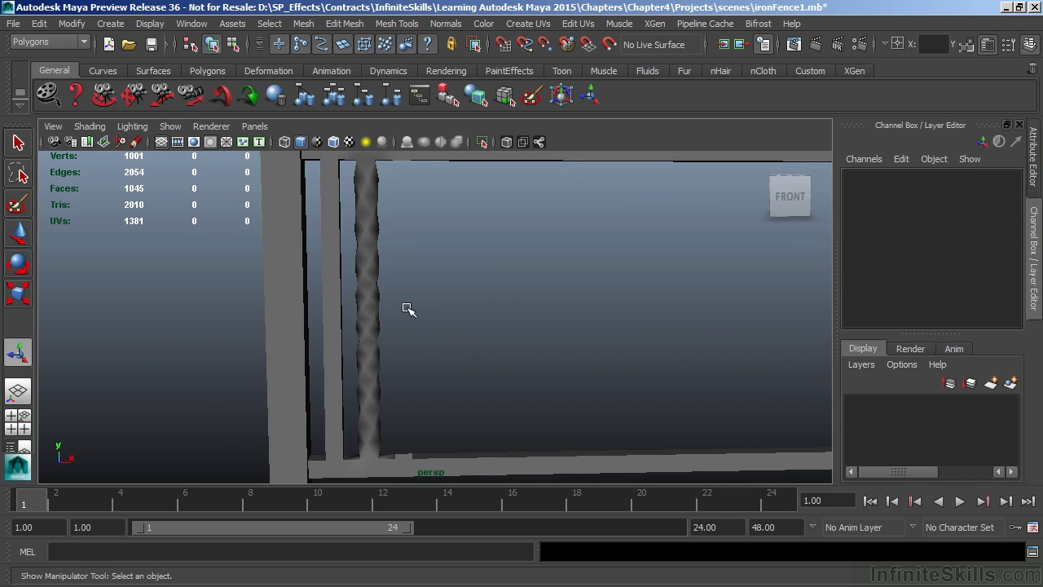
- Undo the smoothing angle change on the twisted bar
key("ctrl+z")
key("ctrl+z")
key("ctrl+z")
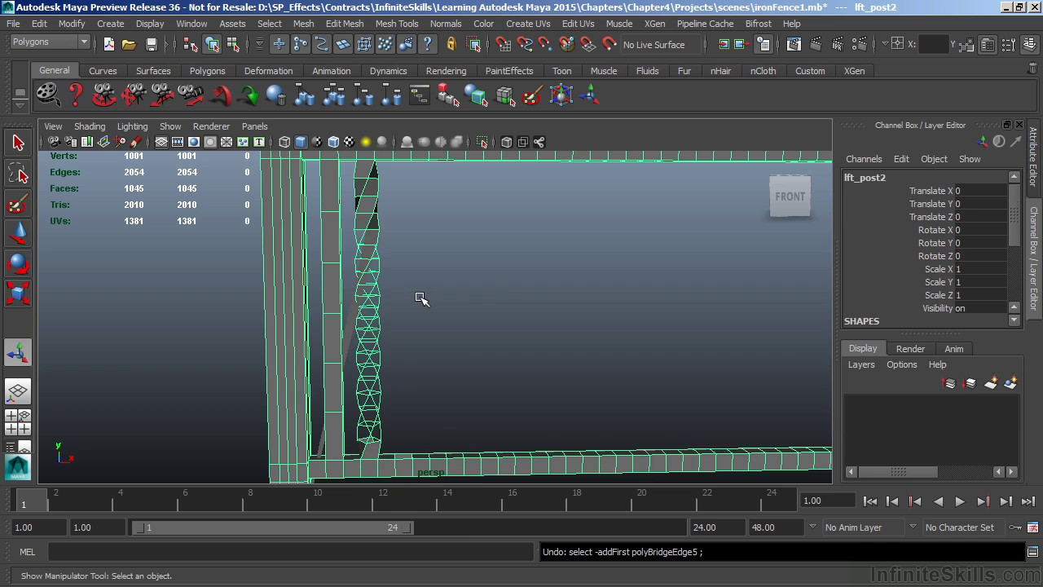
key("ctrl+z")
- Select all edges of the twisted bar between the two rails and soften them
right_click_drag(394, 213, 396, 253)
left_click_drag(373, 196, 410, 412)
middle_click_drag(458, 335, 448, 322, "alt")
scroll(448, 321, "up", 2)
left_click(446, 23)
left_click(488, 175)
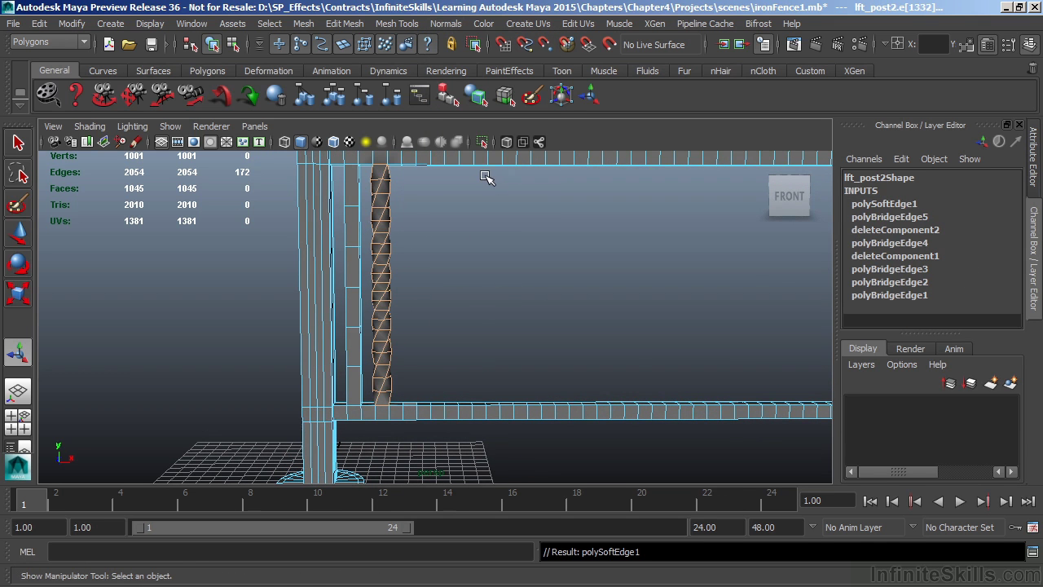
- Select the spiral edges running lengthwise along the twisted bar's corners and harden them
right_click_drag(380, 195, 388, 162)
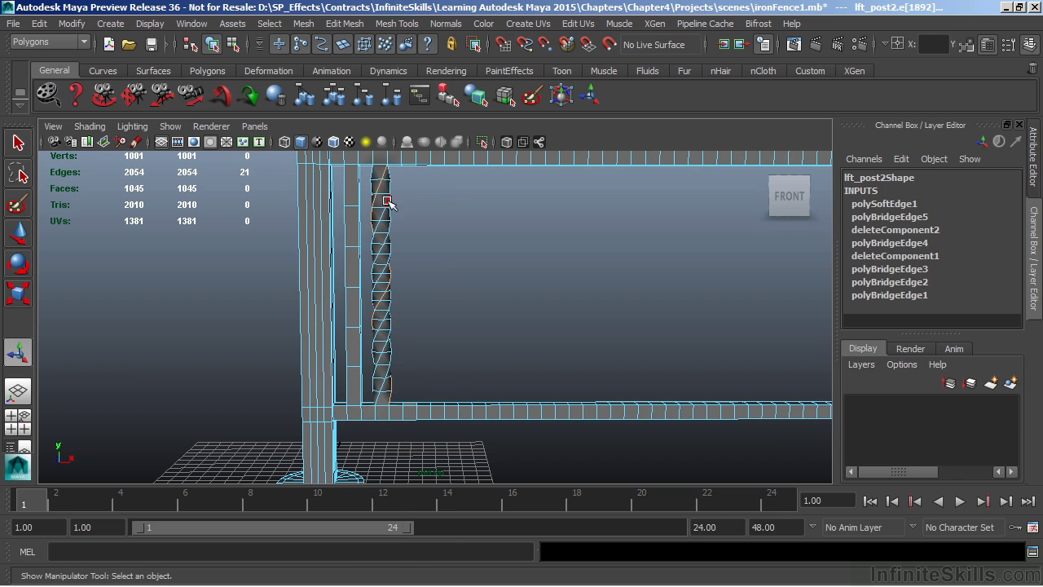
double_click(382, 208)
double_click(382, 251, "shift")
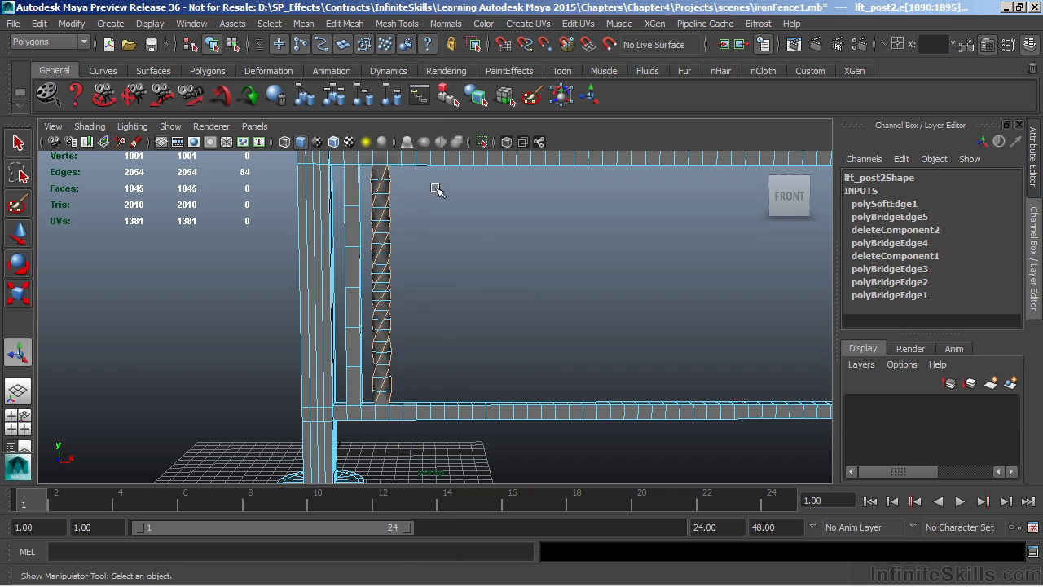
left_click(446, 24)
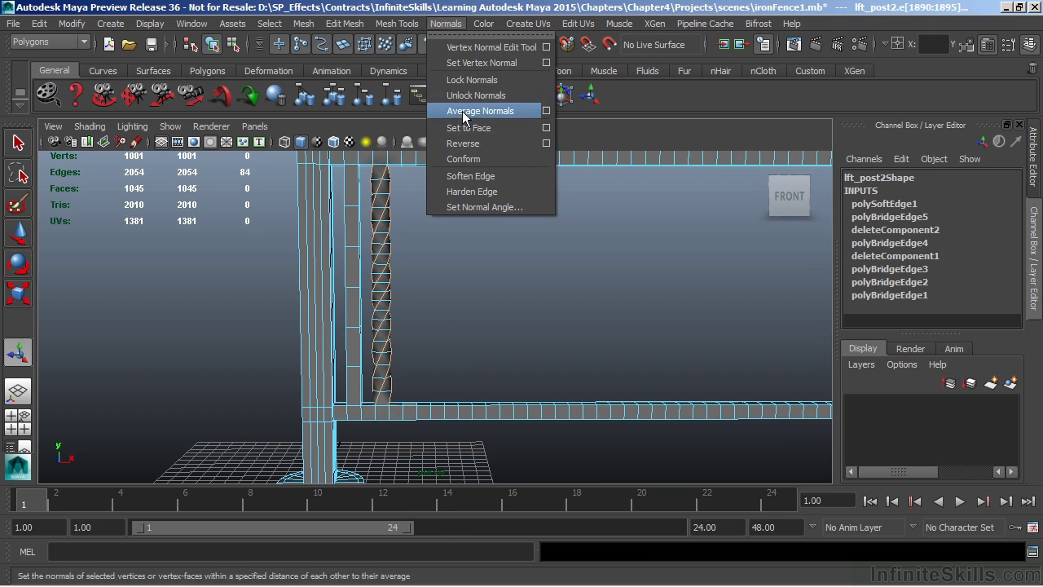
left_click(465, 192)
left_click(435, 279)
- Return the fence to object mode and inspect the twisted bar's shading with nothing selected
right_click_drag(373, 214, 422, 213)
left_click_drag(423, 214, 500, 310, "alt")
middle_click_drag(471, 283, 462, 277, "alt")
left_click(435, 191)
middle_click_drag(450, 202, 420, 245, "alt")
- Select the border edges of the next openings in the upper and lower rails and bridge them into a third vertical bar
right_click(414, 218)
right_click_drag(414, 218, 415, 176)
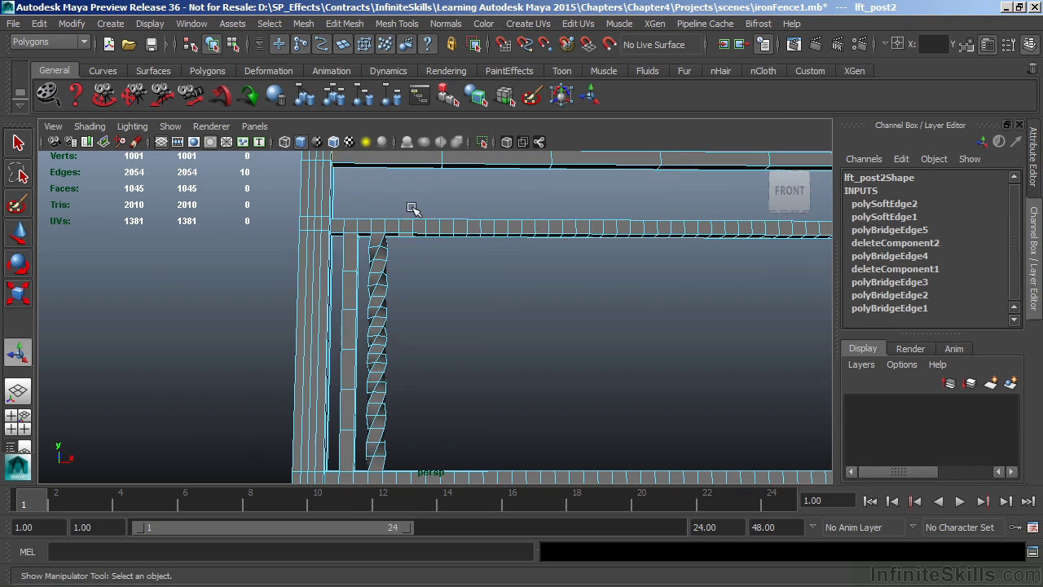
left_click(405, 234)
left_click_drag(458, 363, 487, 253, "alt")
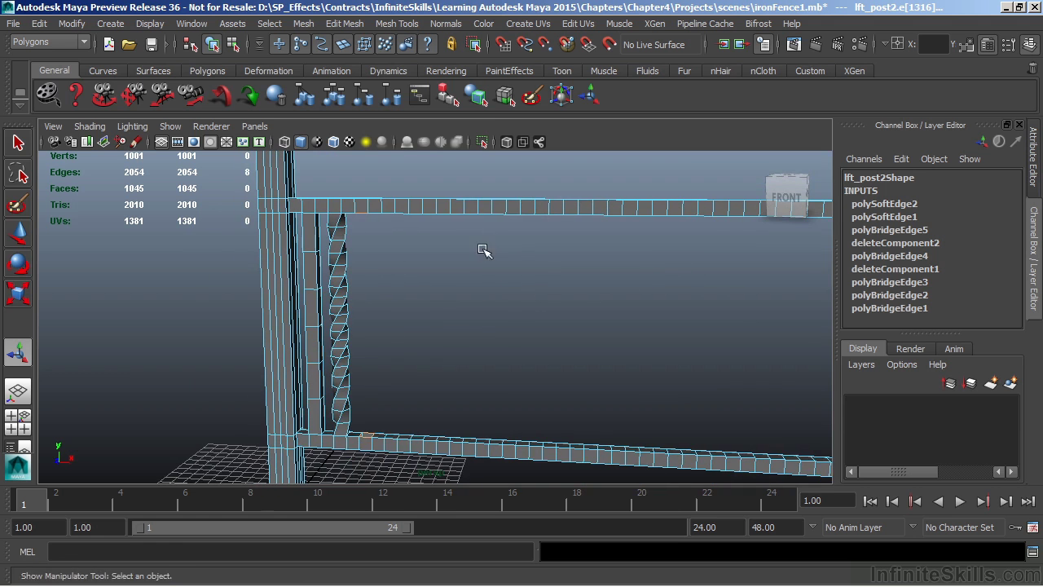
left_click(345, 23)
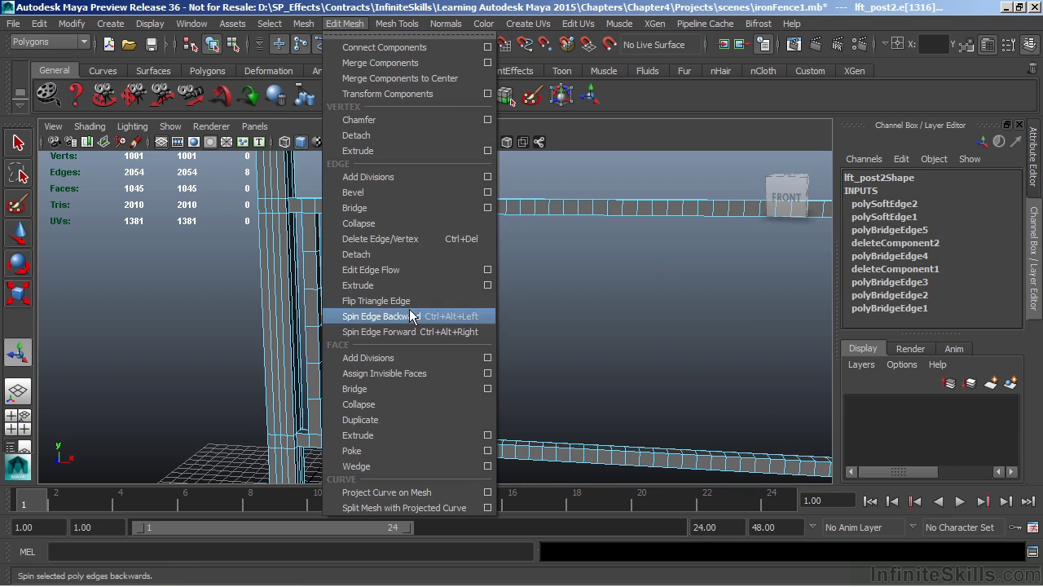
left_click(360, 389)
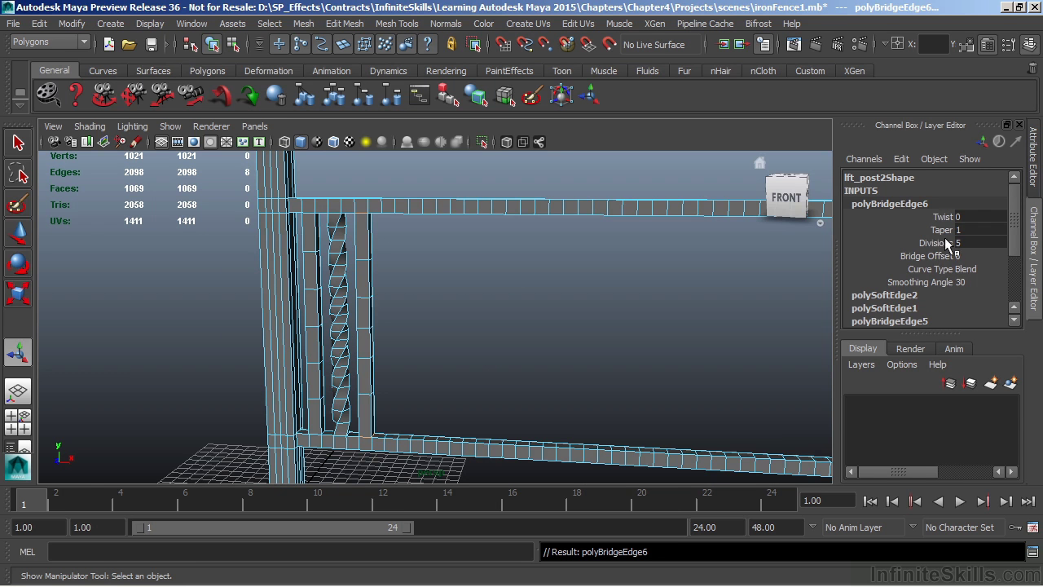
- Open the new bridge's full attributes and try the Linear curve type before restoring Blend
left_click(1033, 159)
left_click(840, 301)
left_click(827, 316)
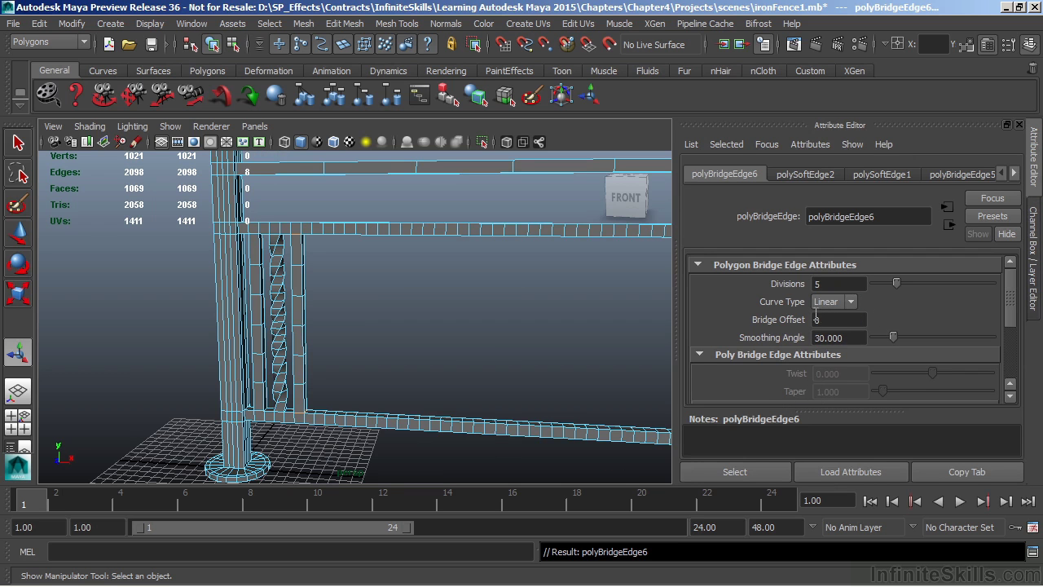
left_click(831, 303)
left_click(832, 326)
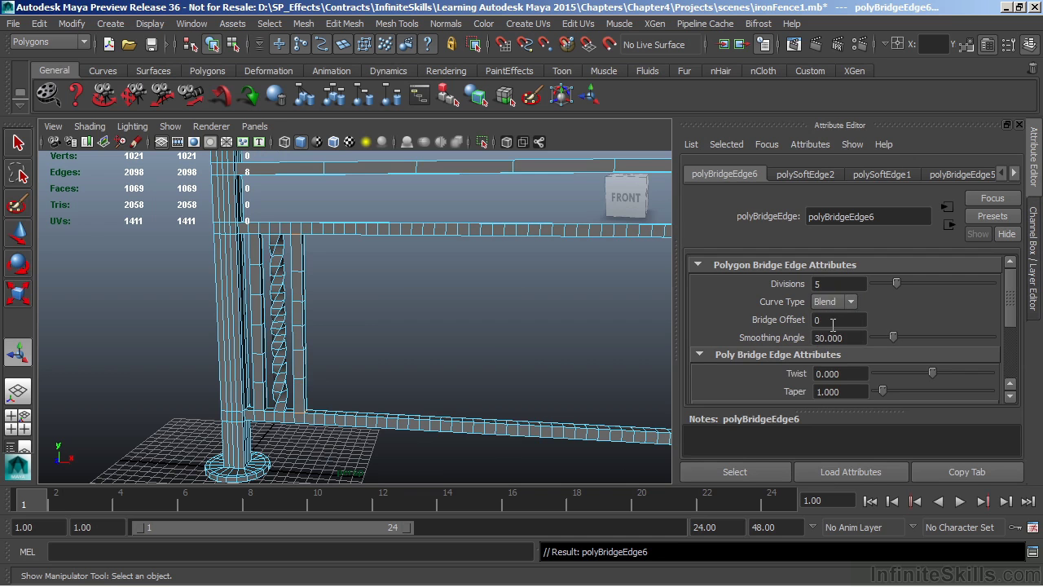
- Set the third bar's bridge Divisions to 20 and its Twist to 720
left_click(822, 283)
key("Return")
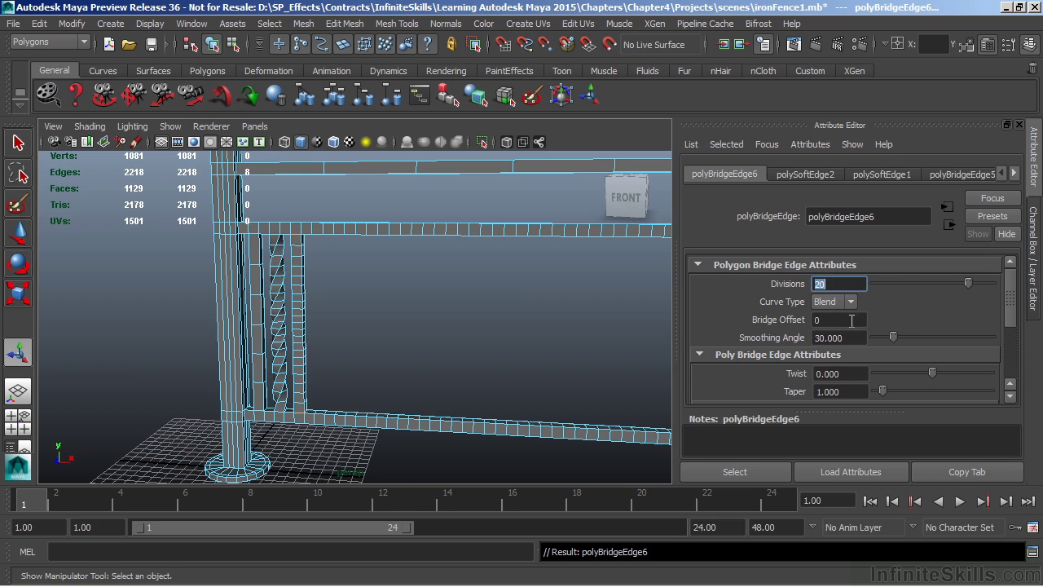
left_click(837, 377)
type("720")
key("Return")
- Set the third bar's bridge Smoothing Angle to 60
mouse_move(341, 310)
left_mouse_down("alt")
mouse_move(356, 302)
mouse_move(353, 310)
left_mouse_up("alt")
double_click(846, 337)
type("60")
key("Return")
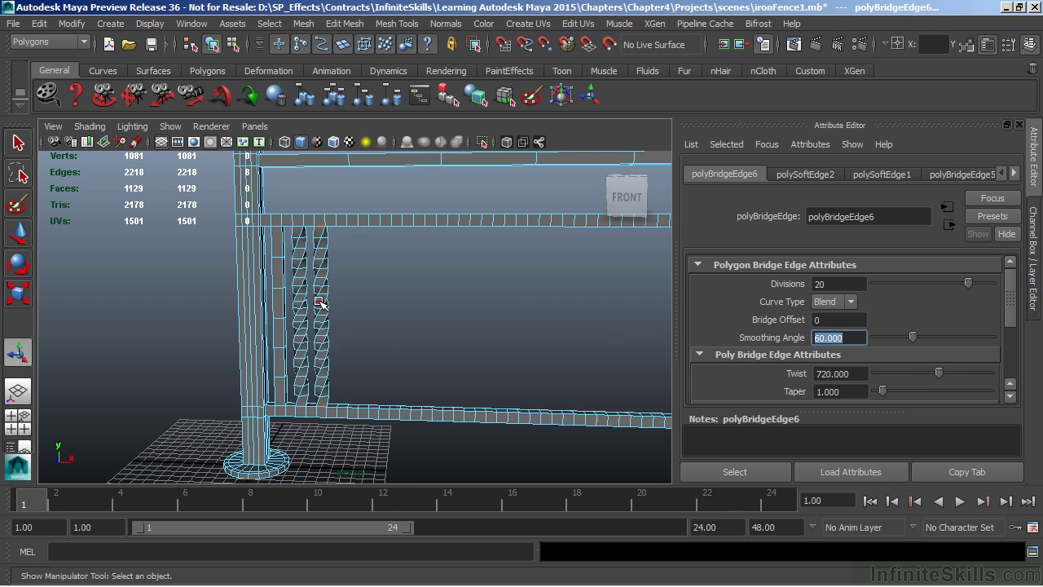
- Return to object mode, deselect the fence and compare the shading of the two twisted bars
right_click_drag(318, 286, 382, 196)
left_click_drag(345, 291, 372, 290, "alt")
left_click(371, 320)
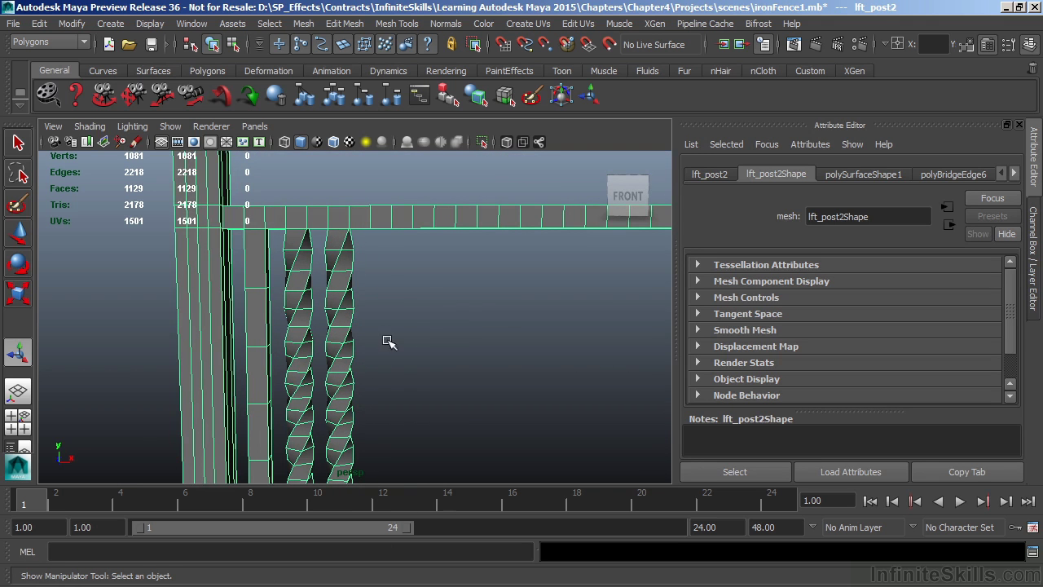
left_click(410, 324)
left_click_drag(410, 324, 364, 270, "alt")
left_click_drag(456, 345, 400, 424, "alt")
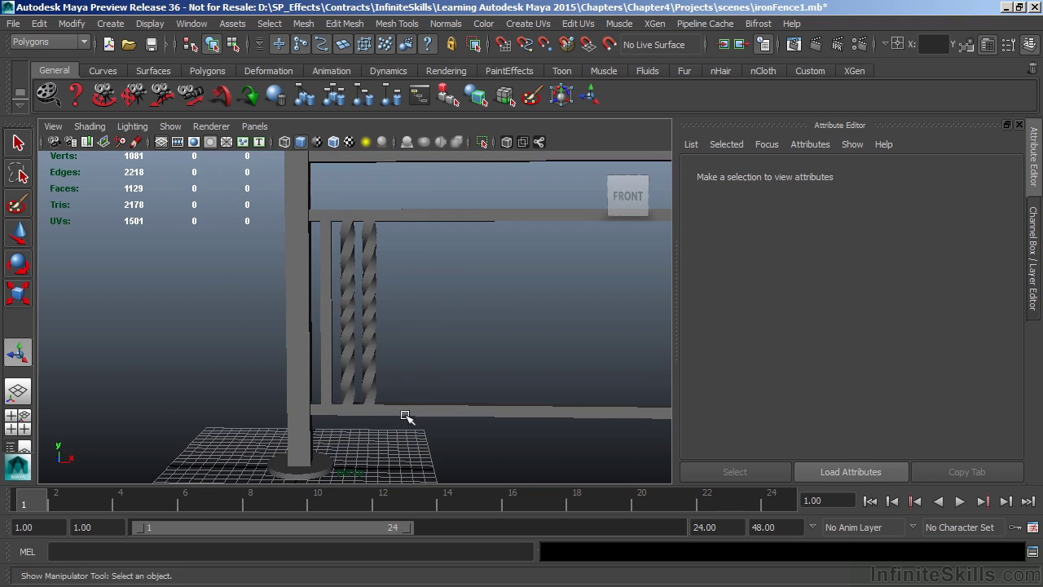